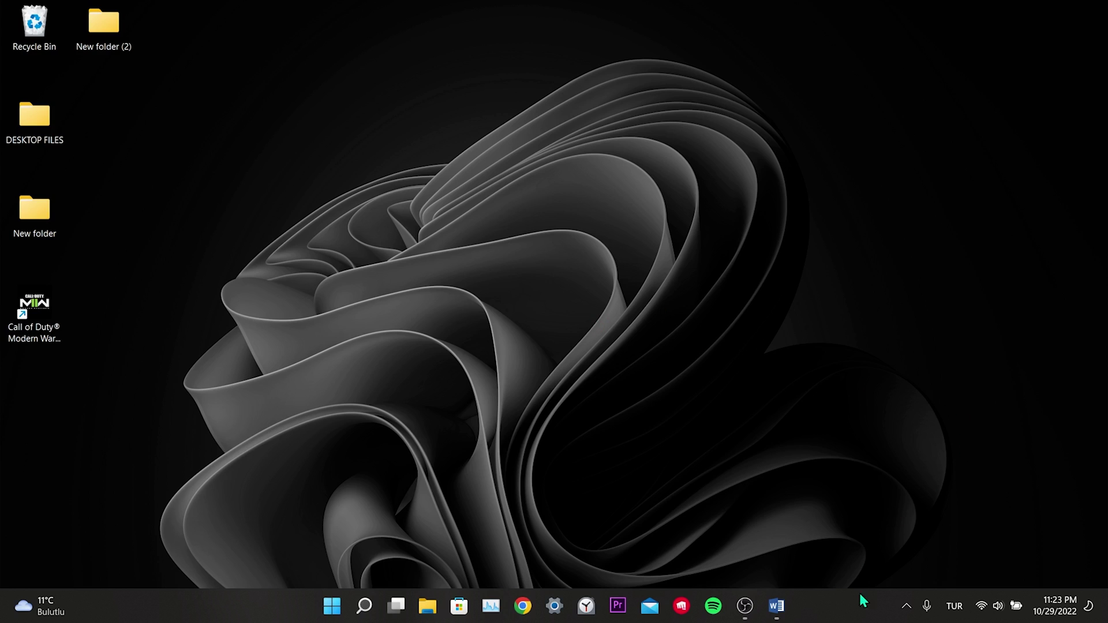
- Launch Steam from the tray and browse Modern Warfare II's local files via Manage
left_click(906, 606)
left_click(877, 566)
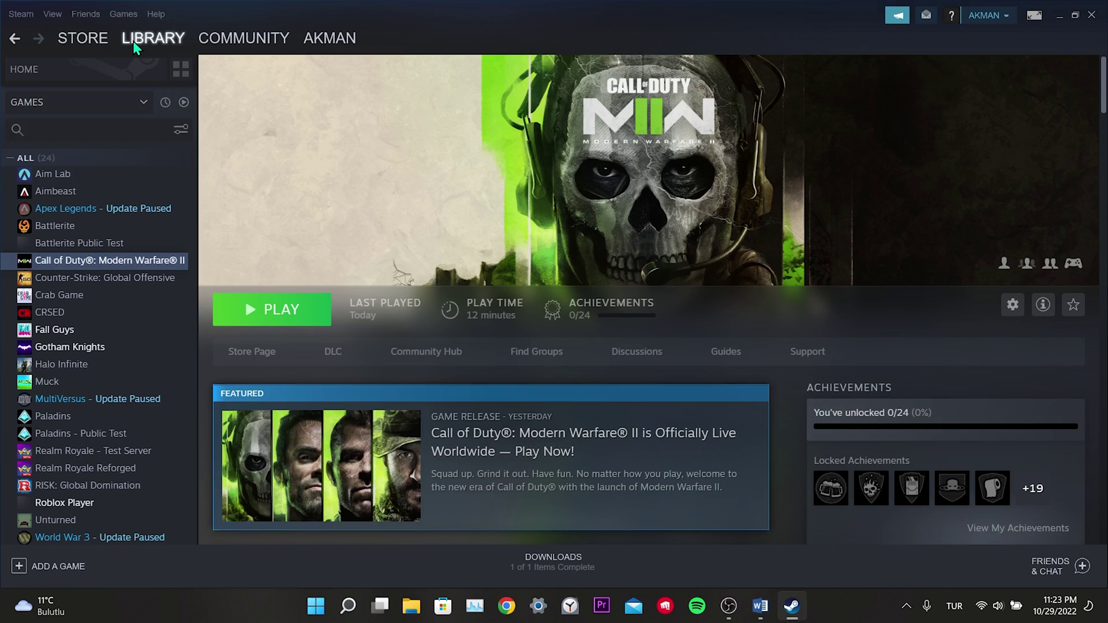
right_click(100, 260)
mouse_move(126, 326)
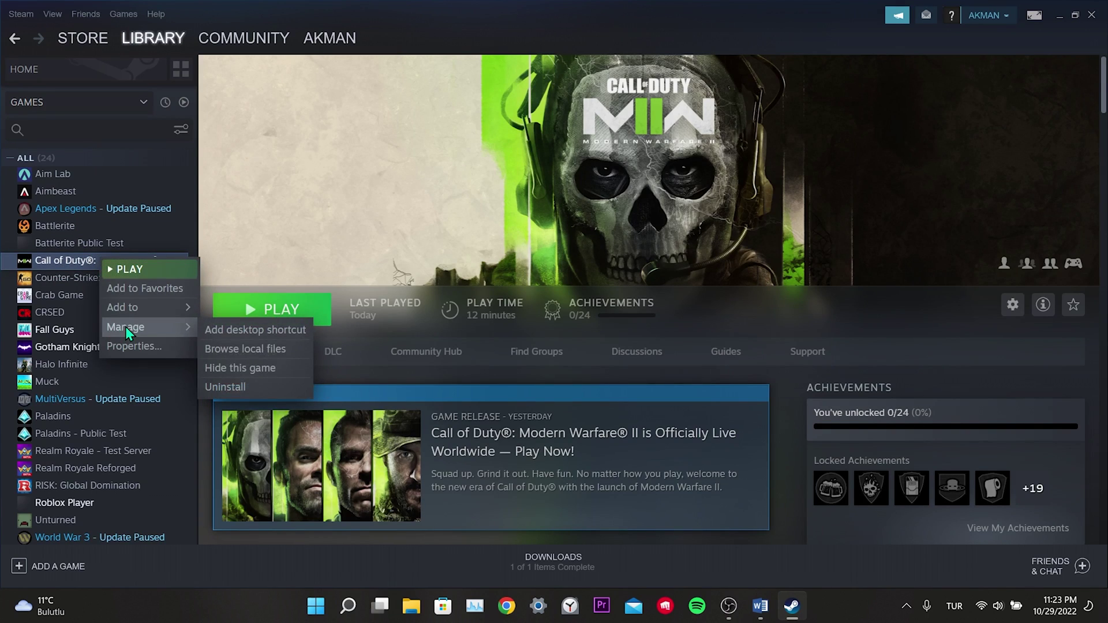
left_click(251, 348)
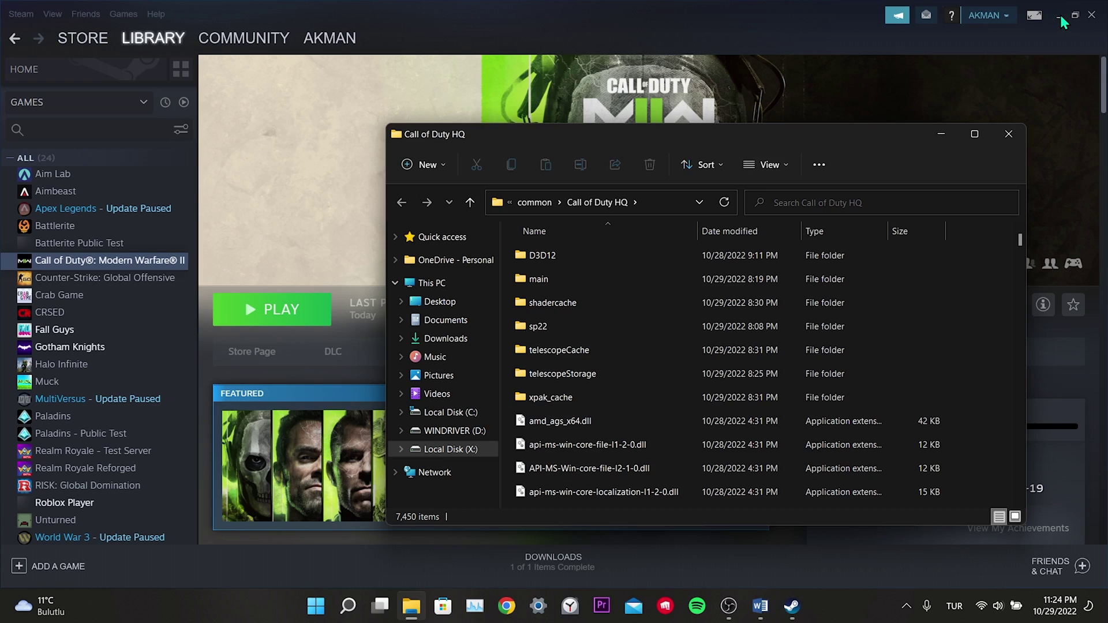
- Minimize Steam and maximize the Call of Duty HQ folder window
left_click(1059, 16)
left_click_drag(808, 137, 694, 91)
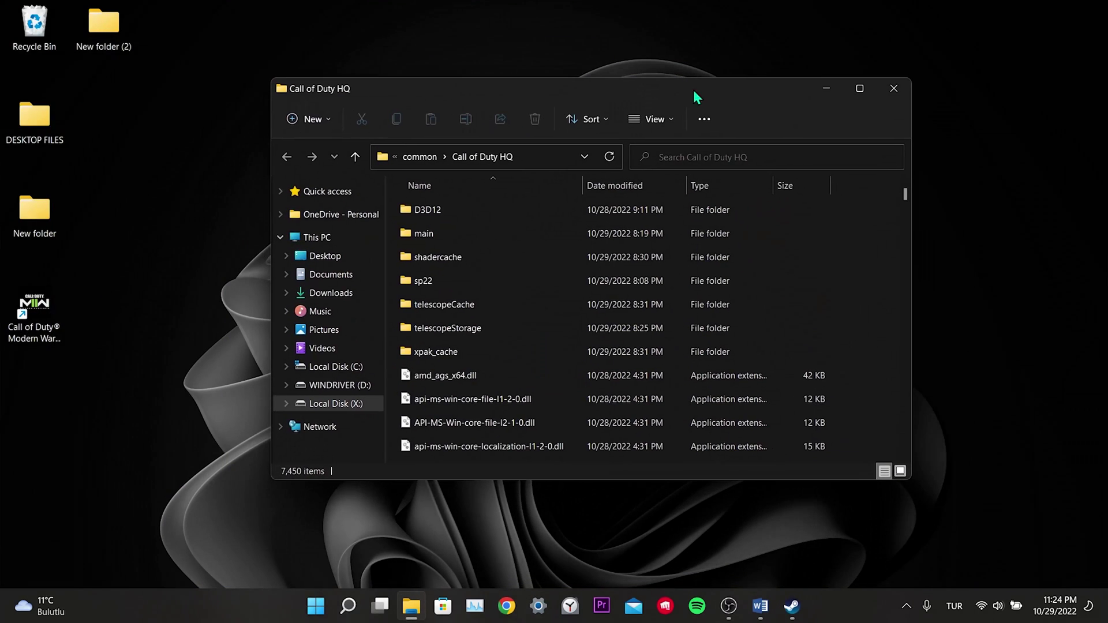
left_click(874, 90)
scroll(359, 316, "down", 10)
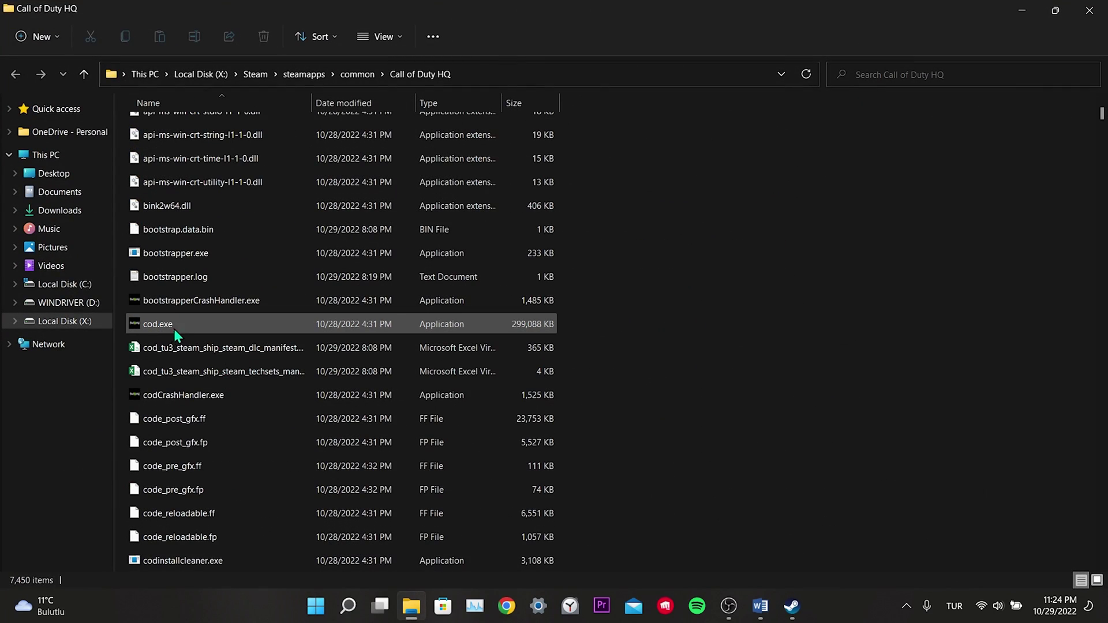
- Turn on Disable fullscreen optimizations in cod.exe's Compatibility properties and apply it
left_click(172, 328)
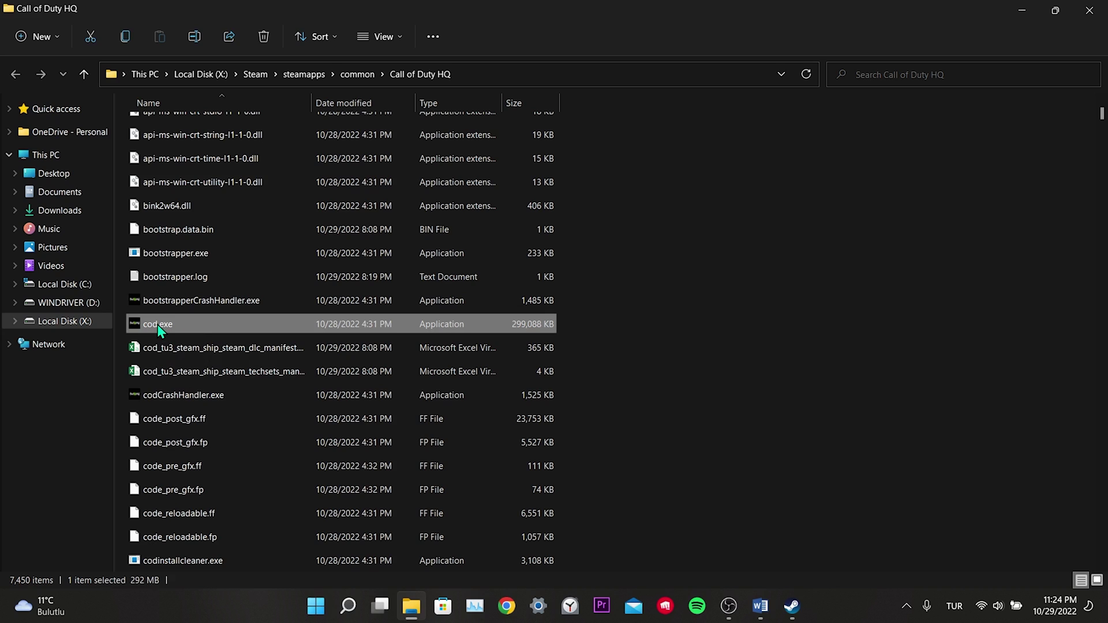
right_click(160, 327)
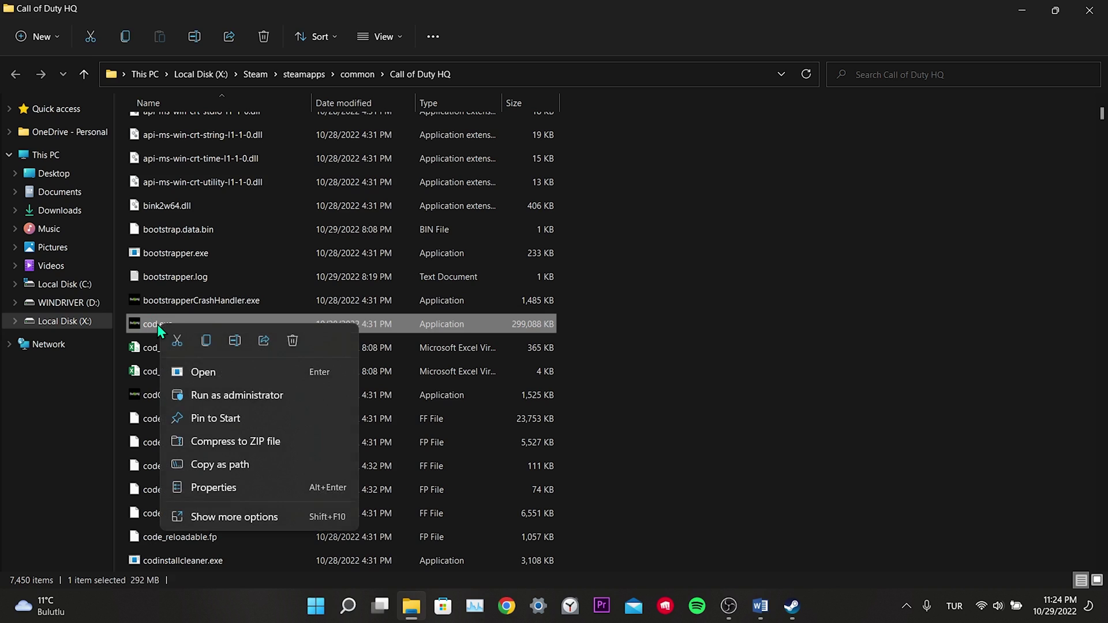
left_click(209, 489)
left_click_drag(327, 173, 413, 157)
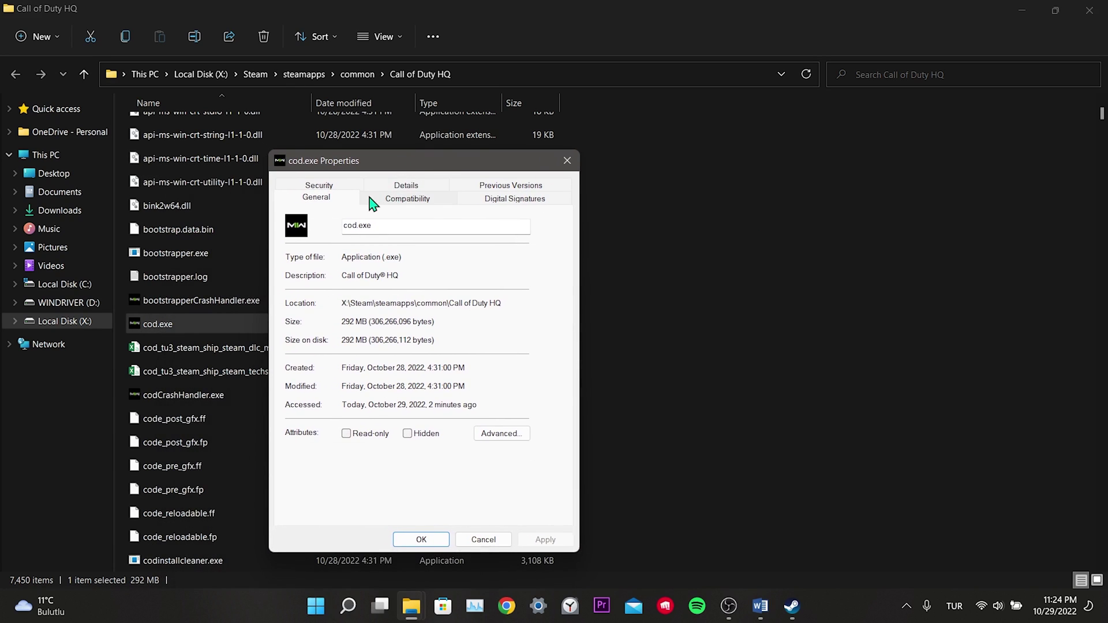
left_click(397, 200)
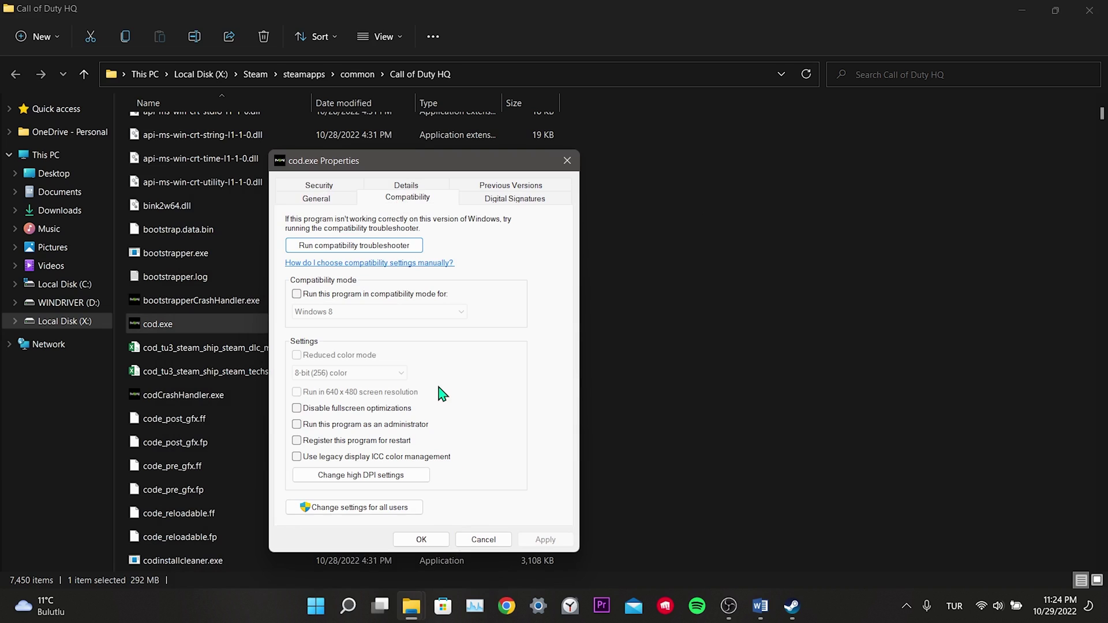
left_click(296, 409)
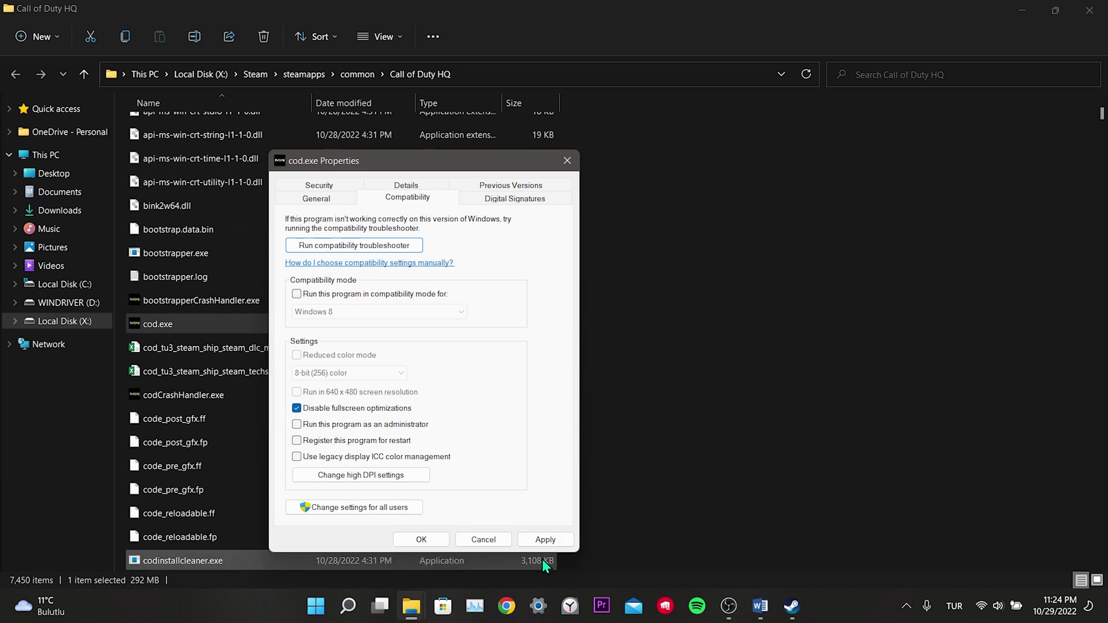
left_click(421, 540)
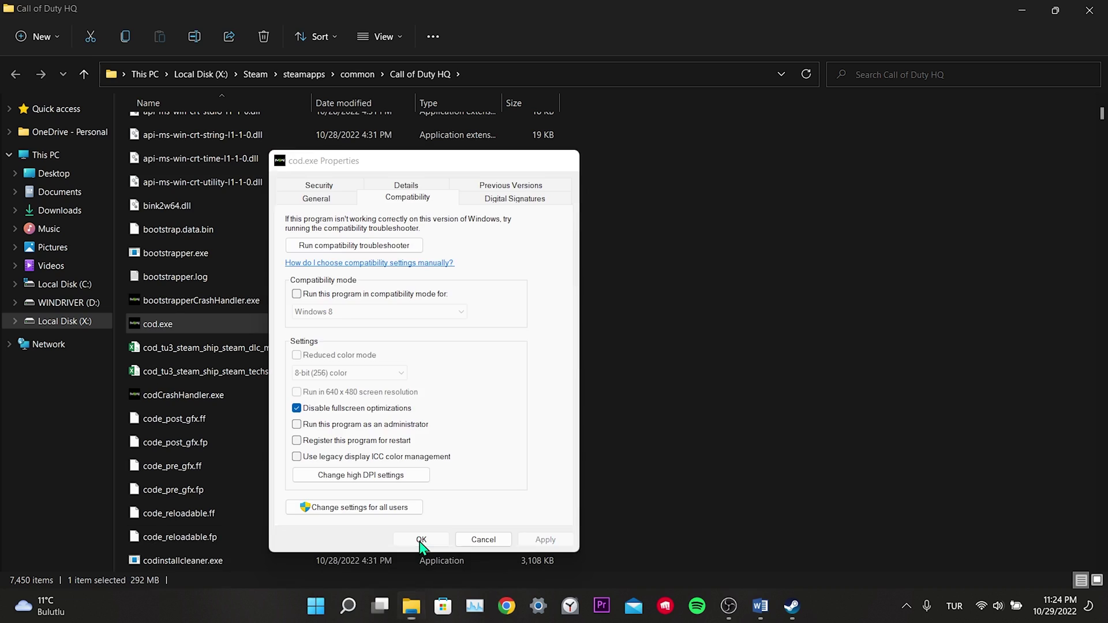
- Go to Documents in the navigation pane and delete its Call of Duty folder
left_click(732, 329)
scroll(732, 329, "up", 8)
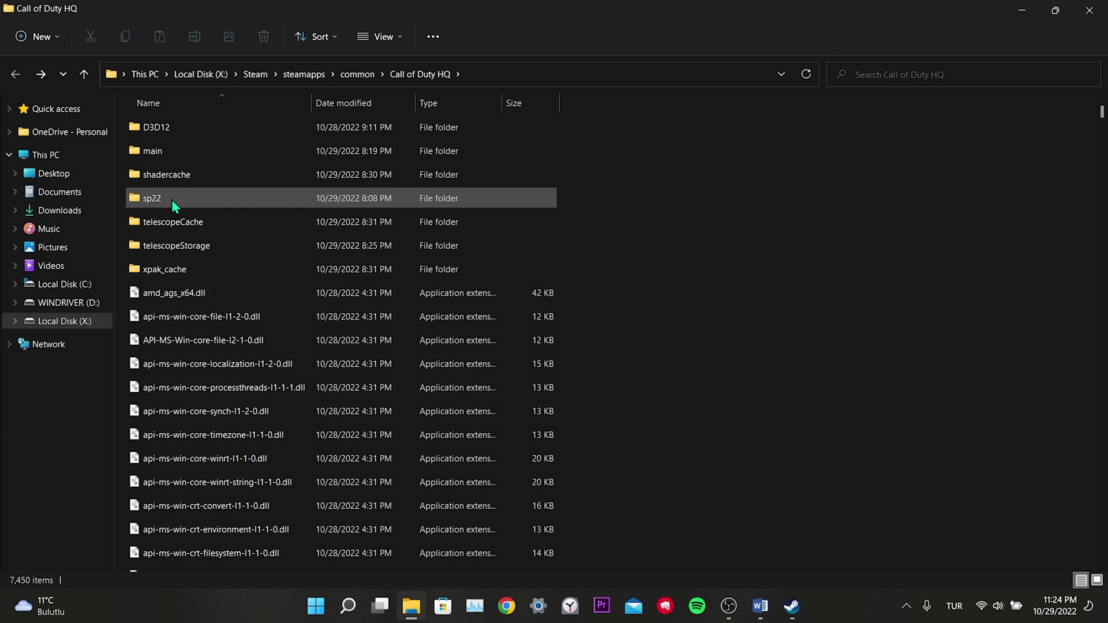
left_click(56, 196)
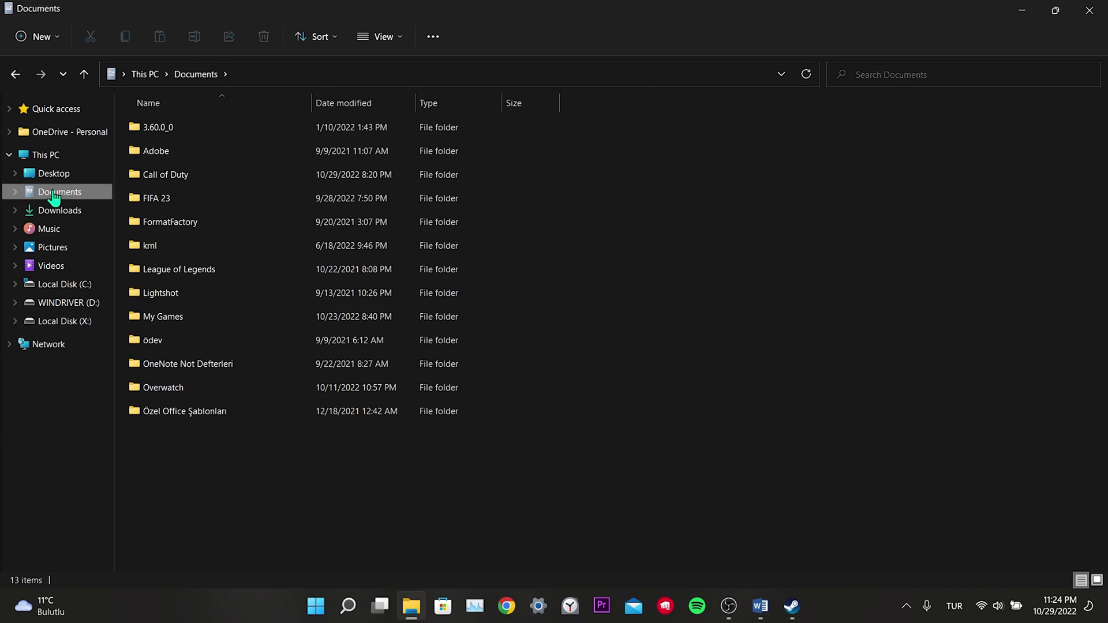
left_click(206, 173)
right_click(177, 174)
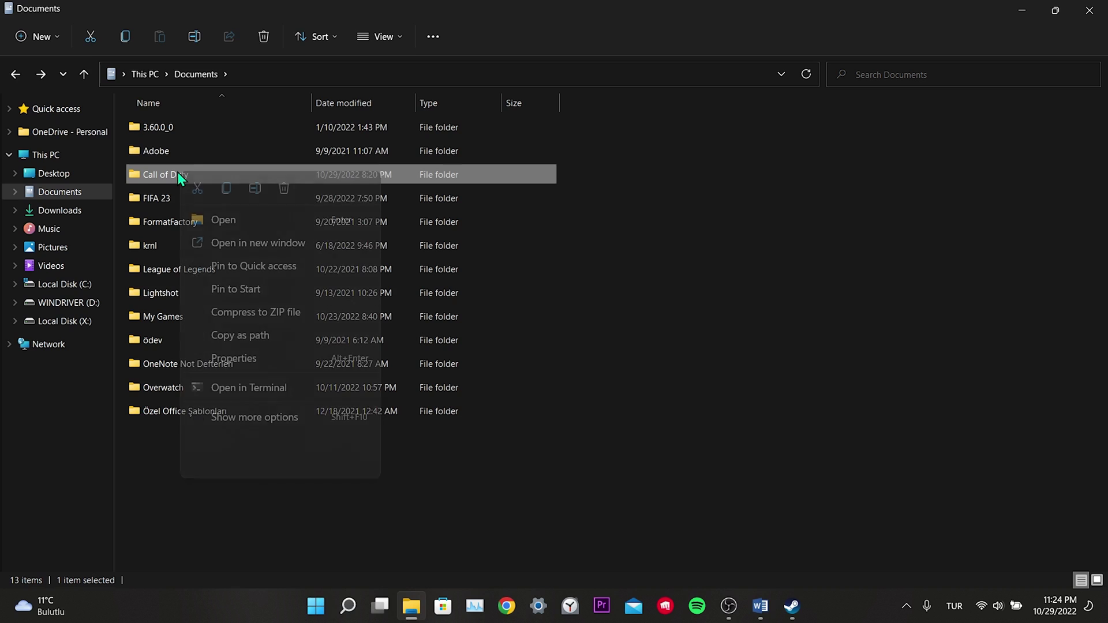
left_click(285, 186)
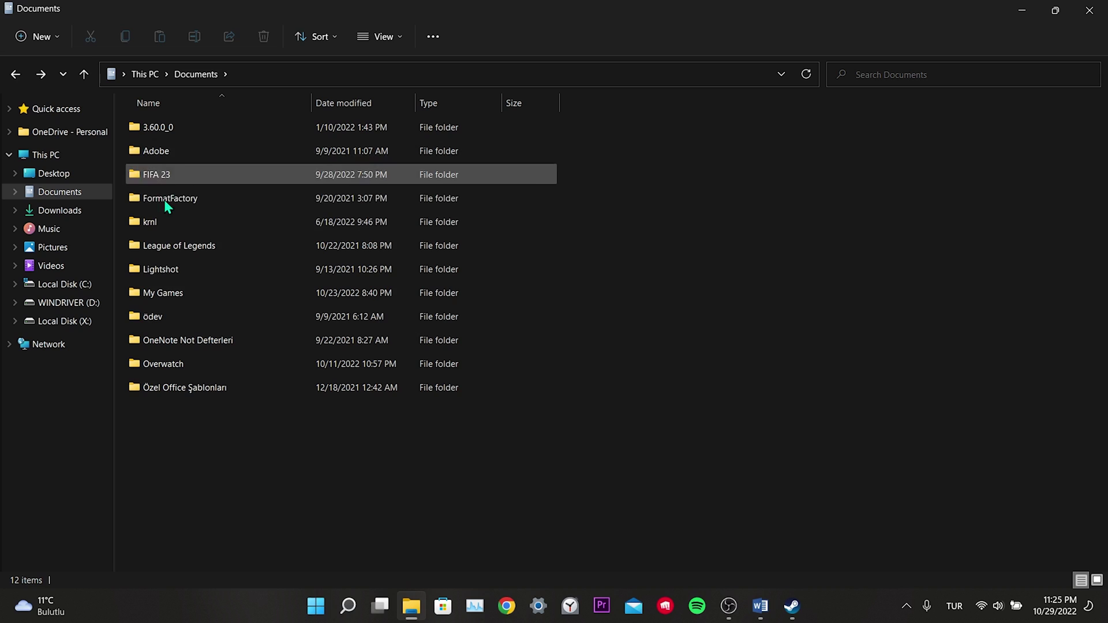
- Open the Graphics settings page from a Windows search for 'grap'
key("super+d")
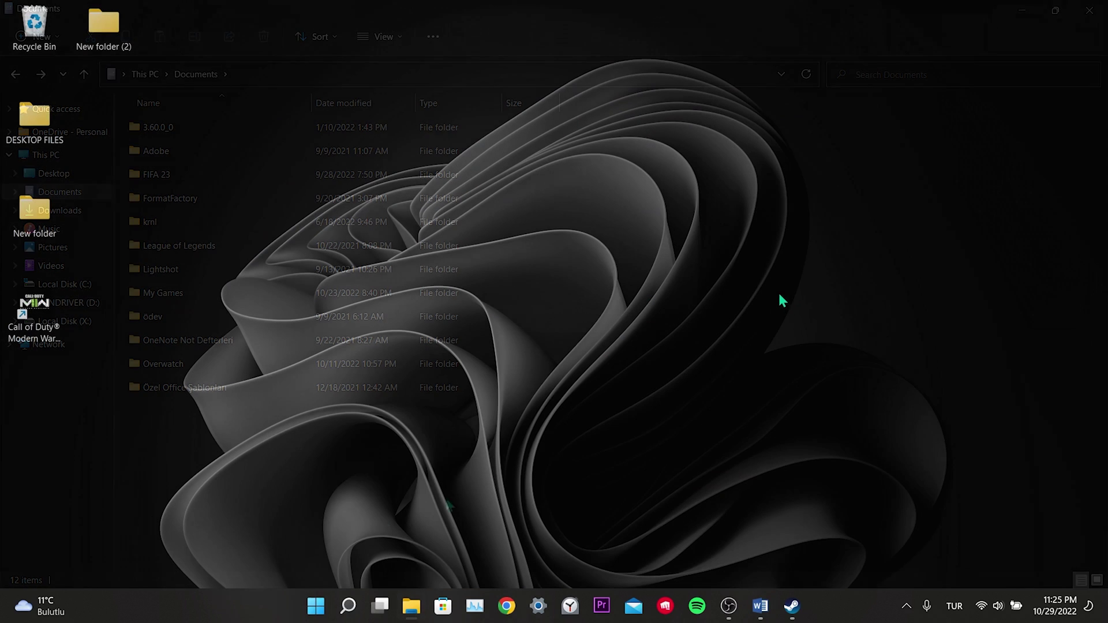
left_click(348, 606)
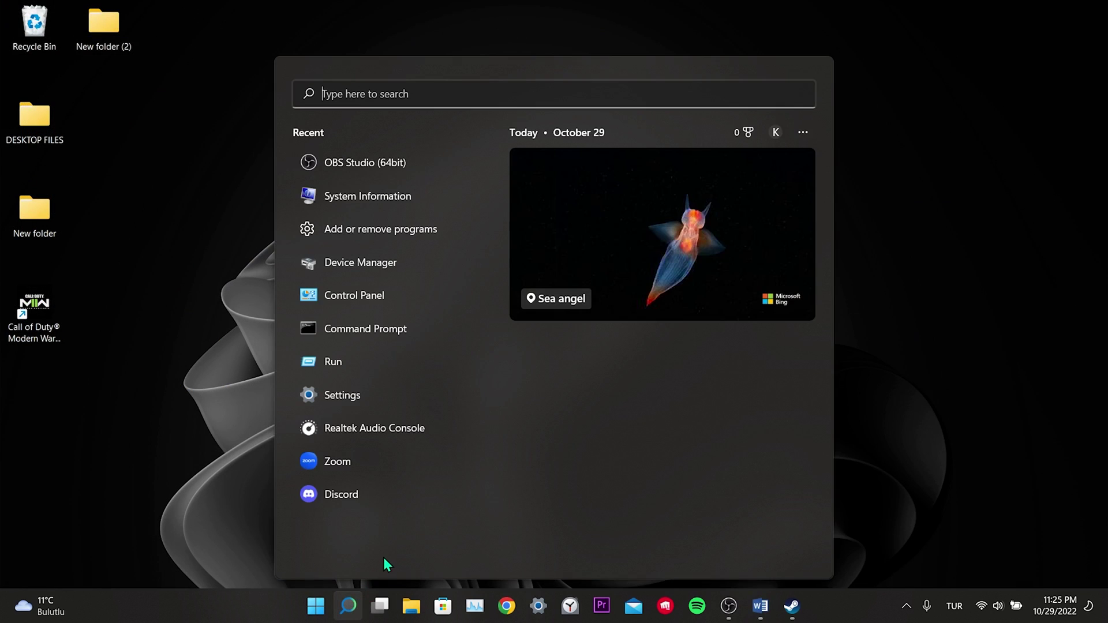
type("grap")
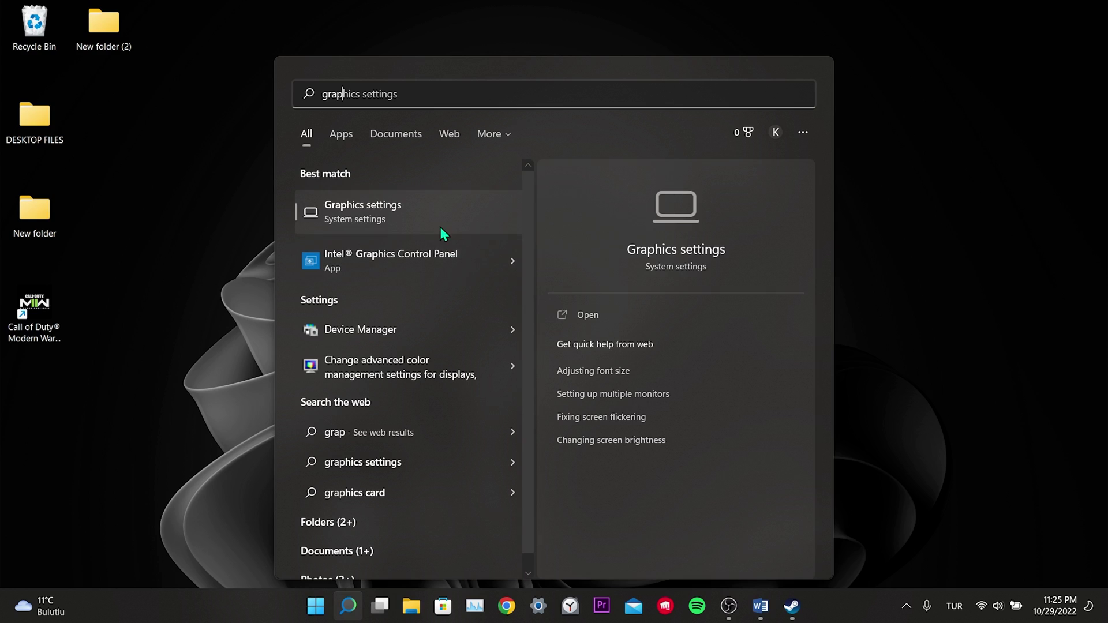
left_click(361, 203)
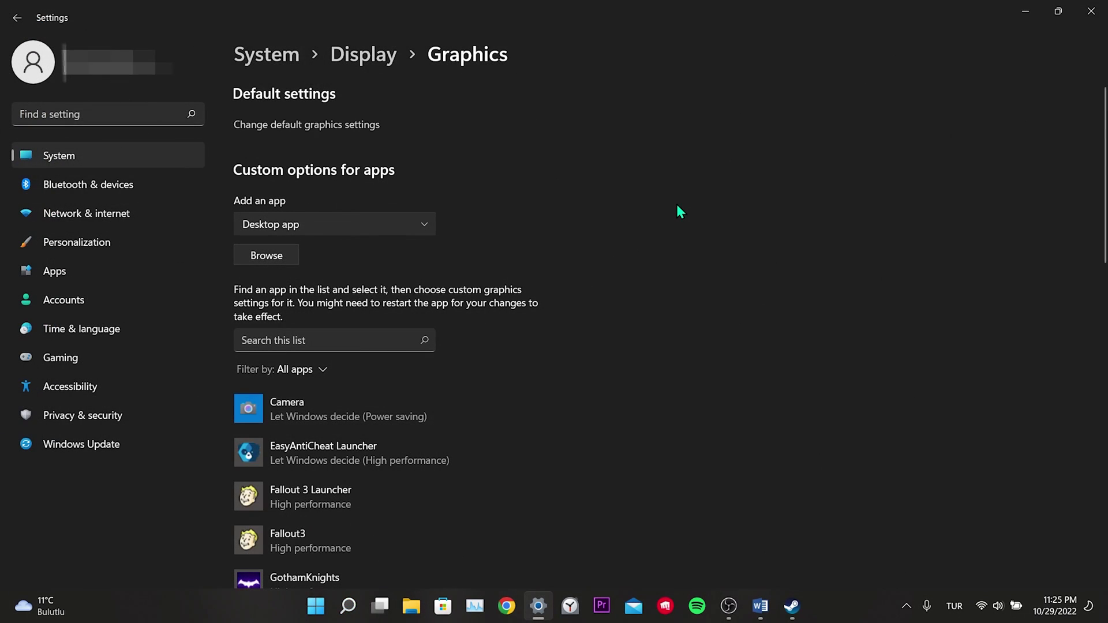
scroll(419, 399, "down", 6)
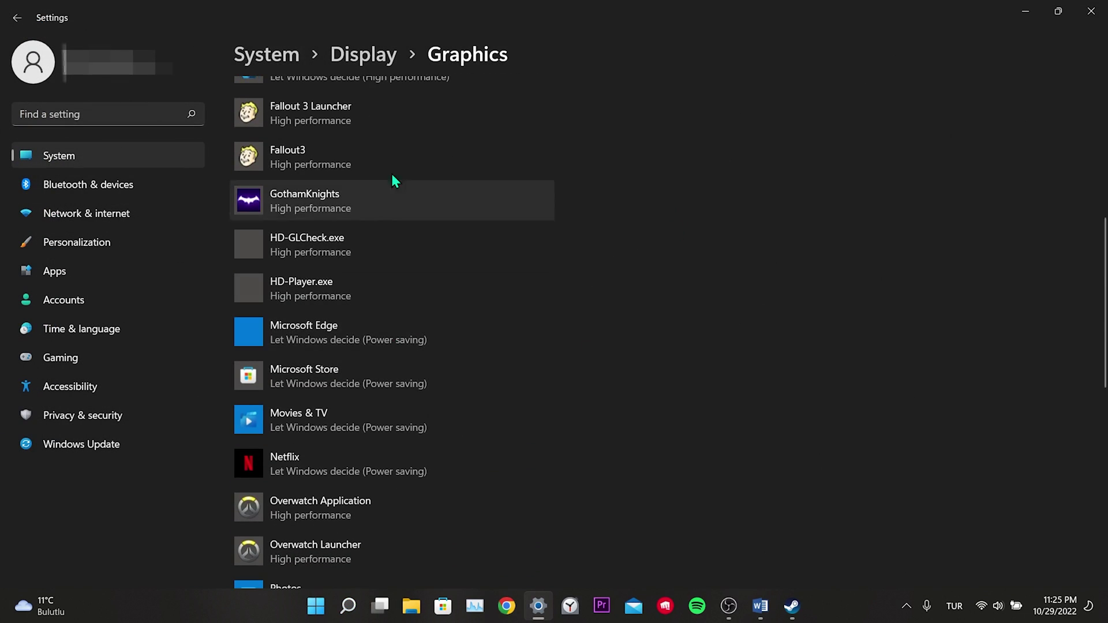
scroll(351, 297, "up", 8)
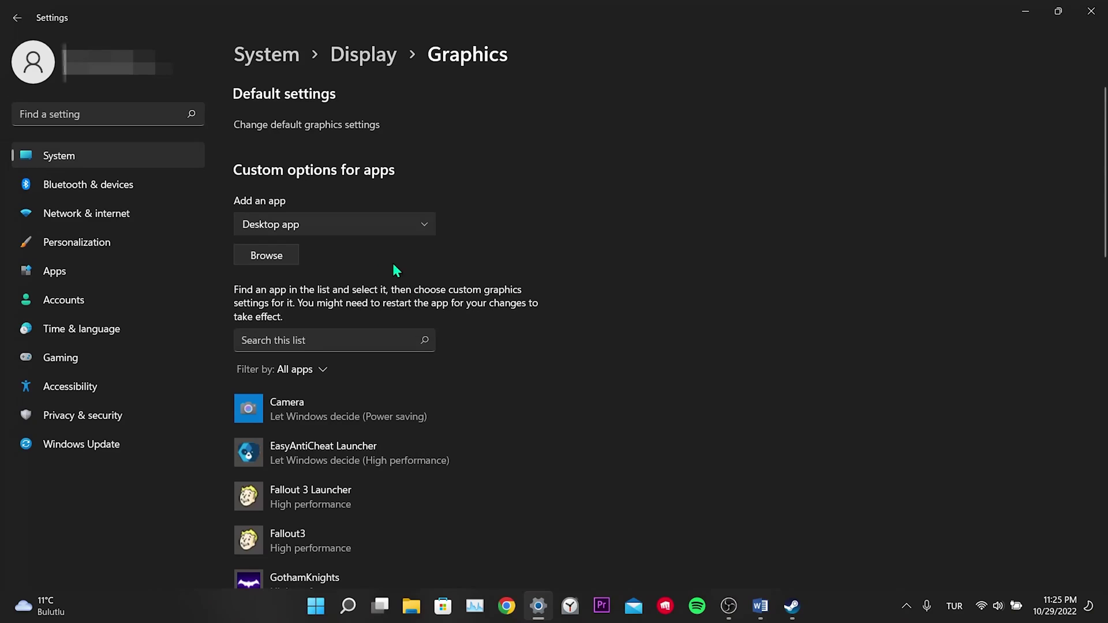
- Browse to X:\Steam\steamapps\common\Call of Duty HQ in the program picker
left_click(264, 254)
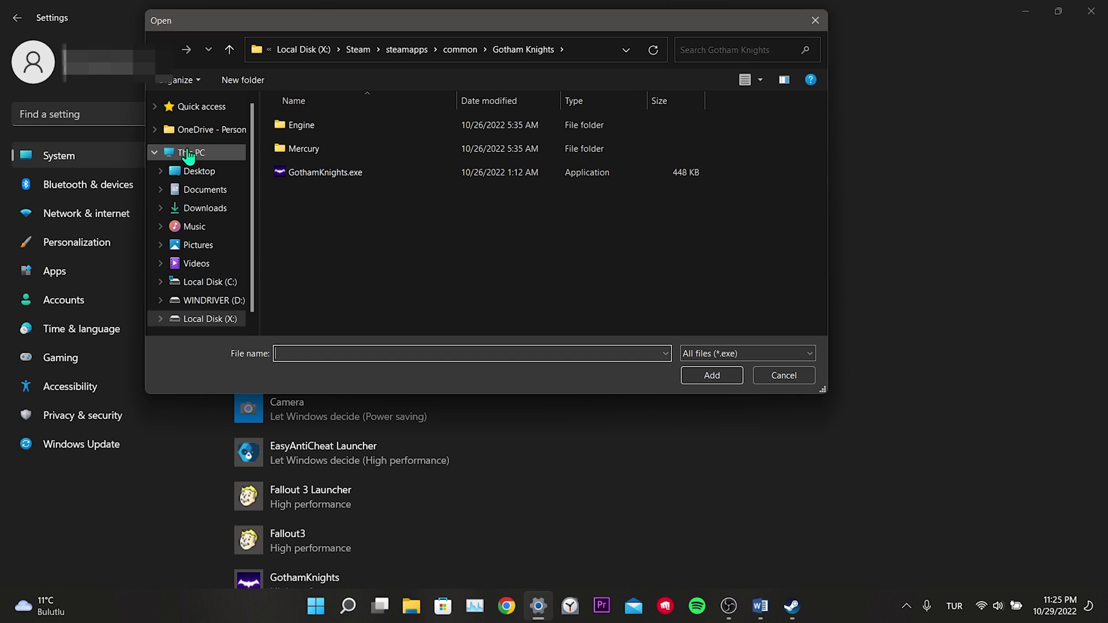
left_click(189, 154)
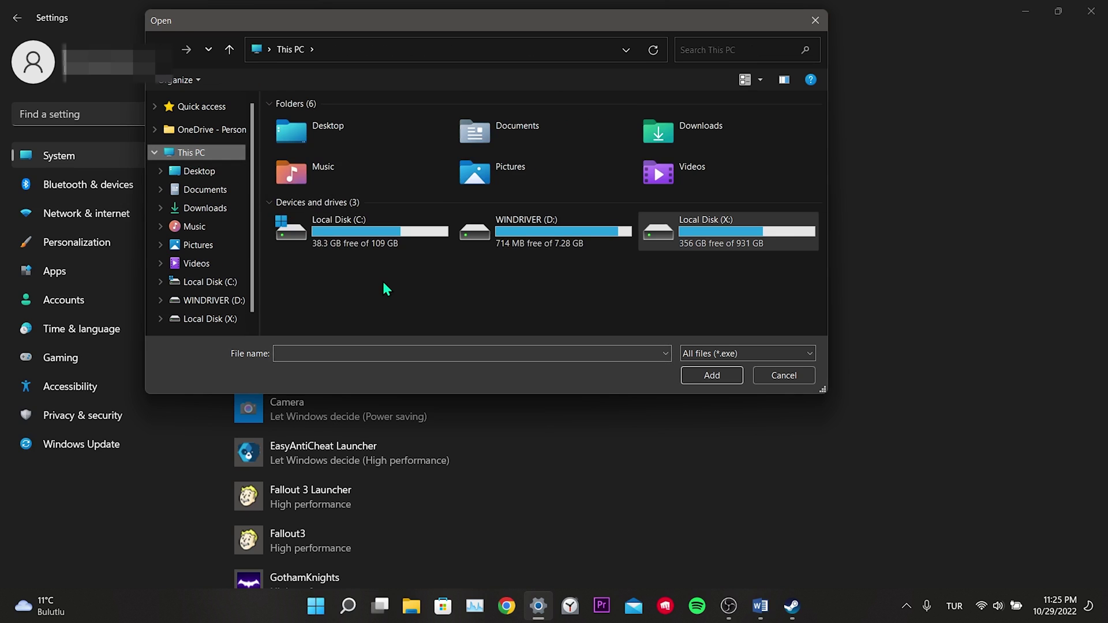
double_click(712, 248)
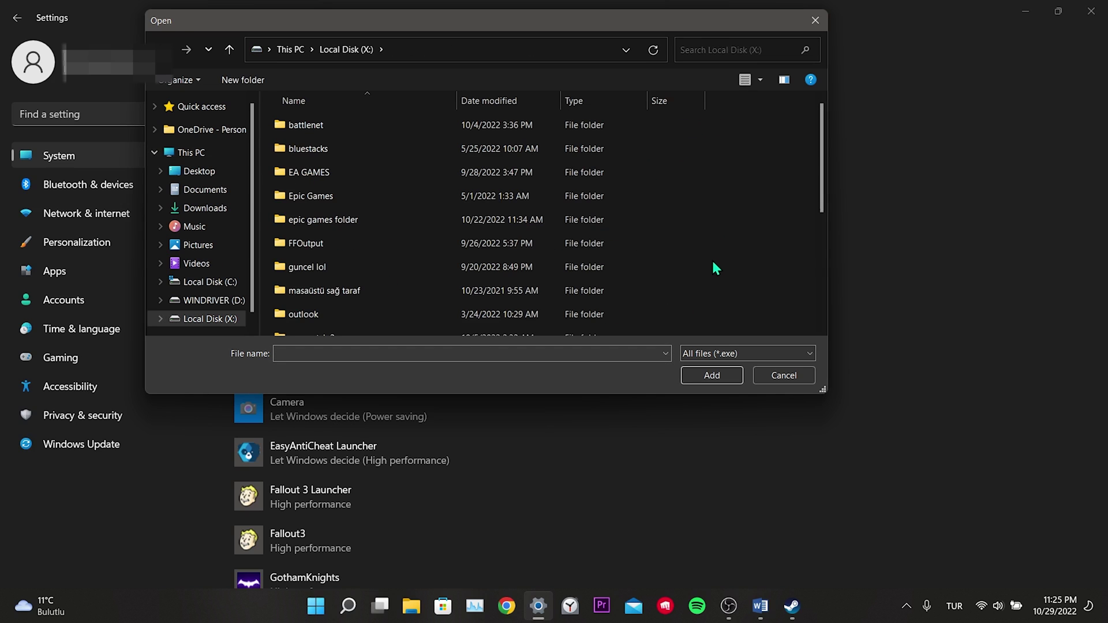
scroll(711, 259, "down", 5)
double_click(716, 254)
double_click(456, 325)
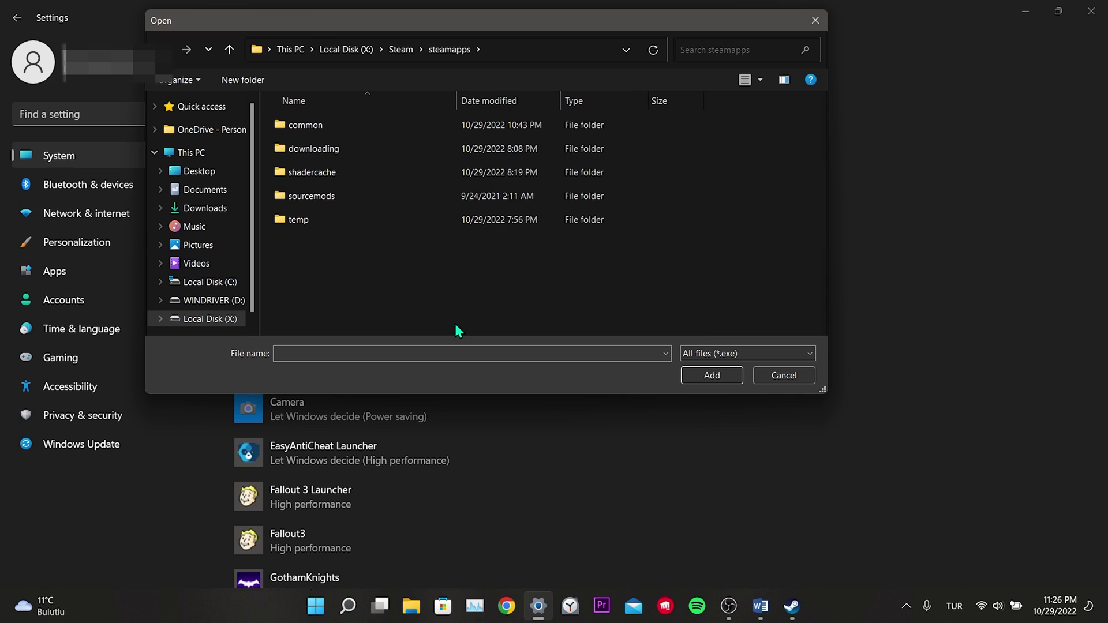
double_click(315, 125)
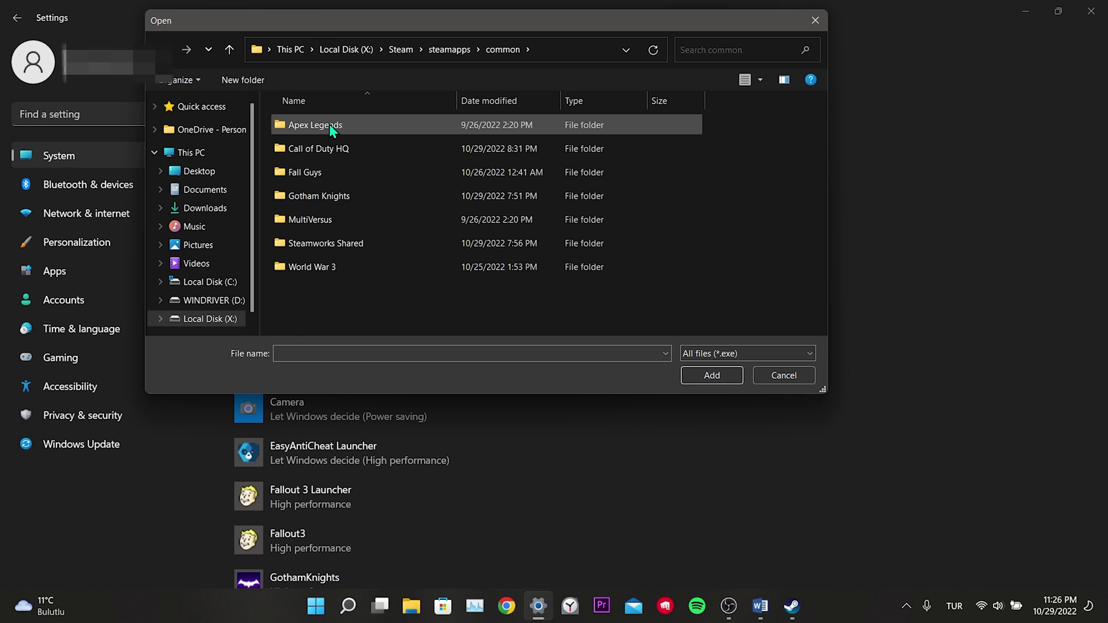
double_click(315, 148)
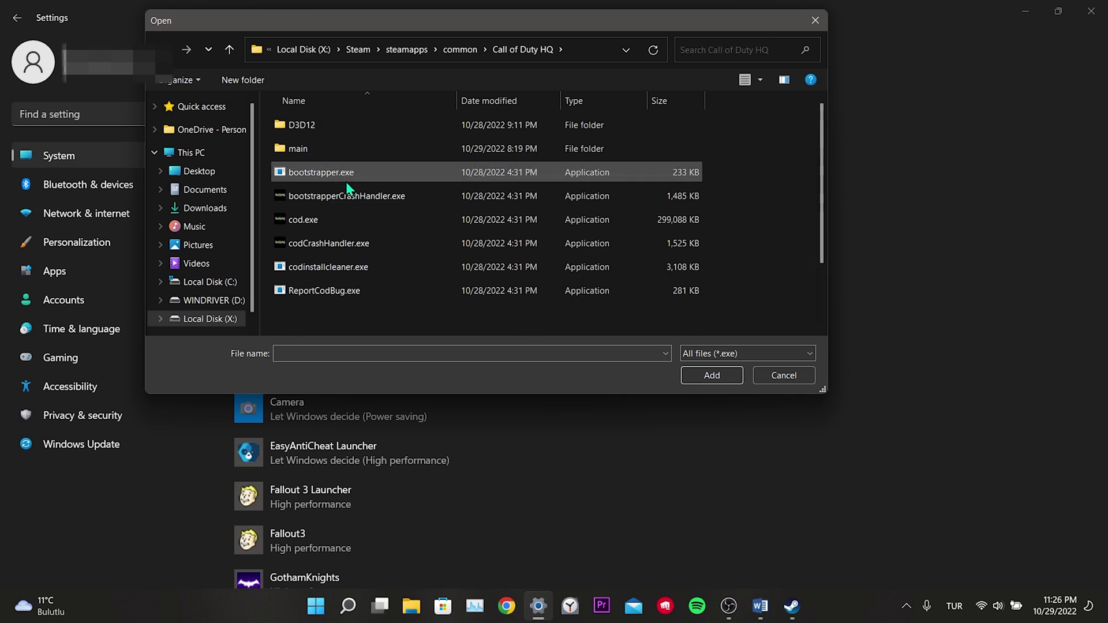
scroll(602, 226, "down", 2)
- Add cod.exe to the graphics app list and choose High performance for it
left_click(319, 255)
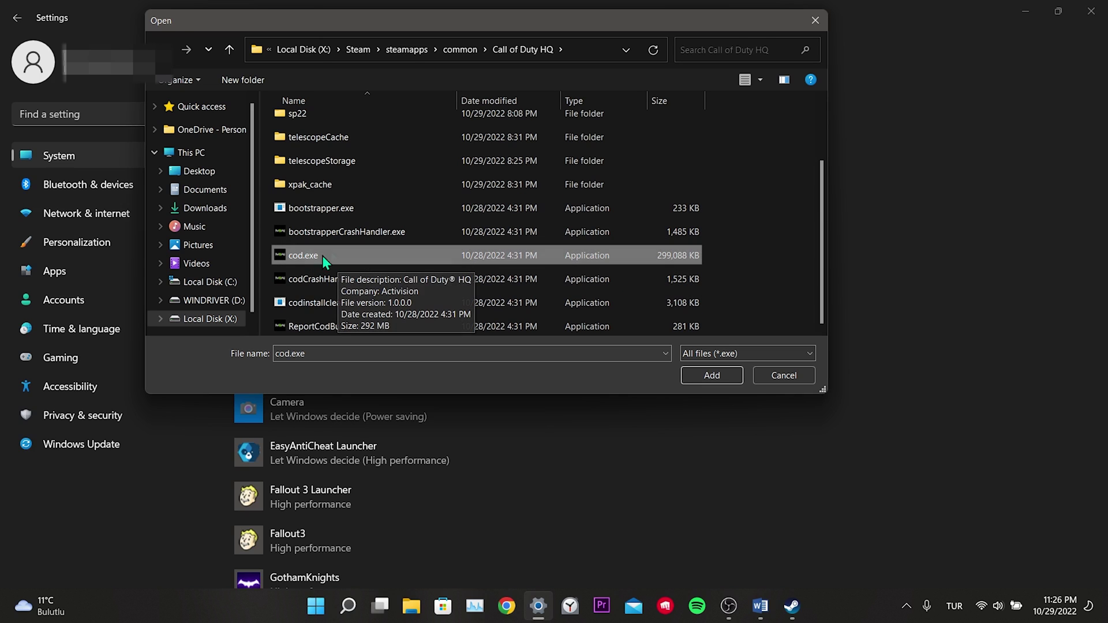
left_click(702, 376)
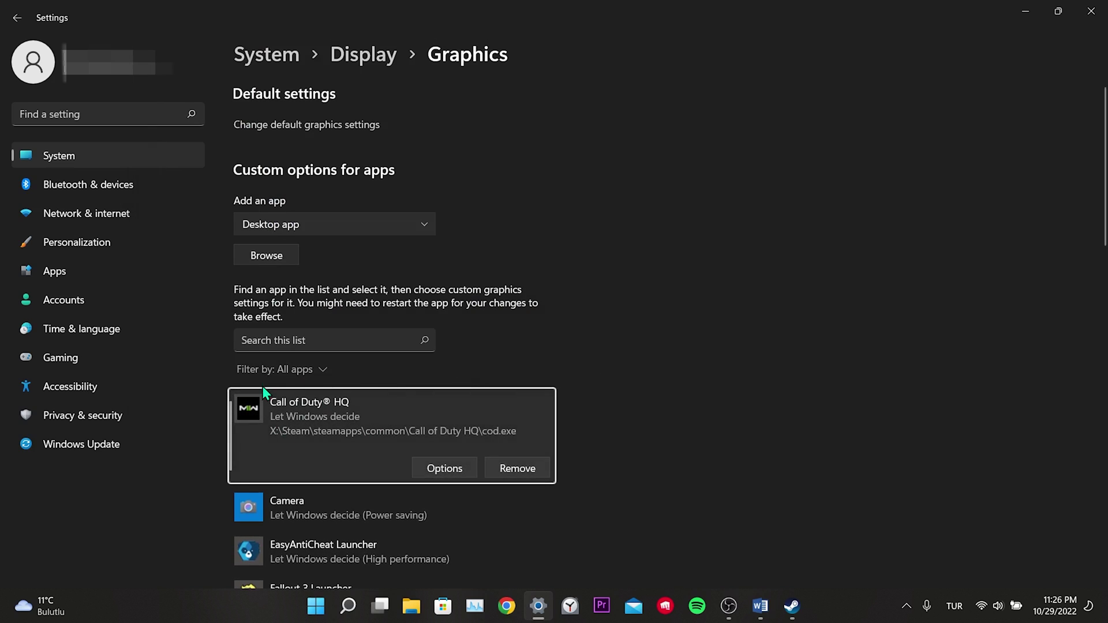
left_click(439, 473)
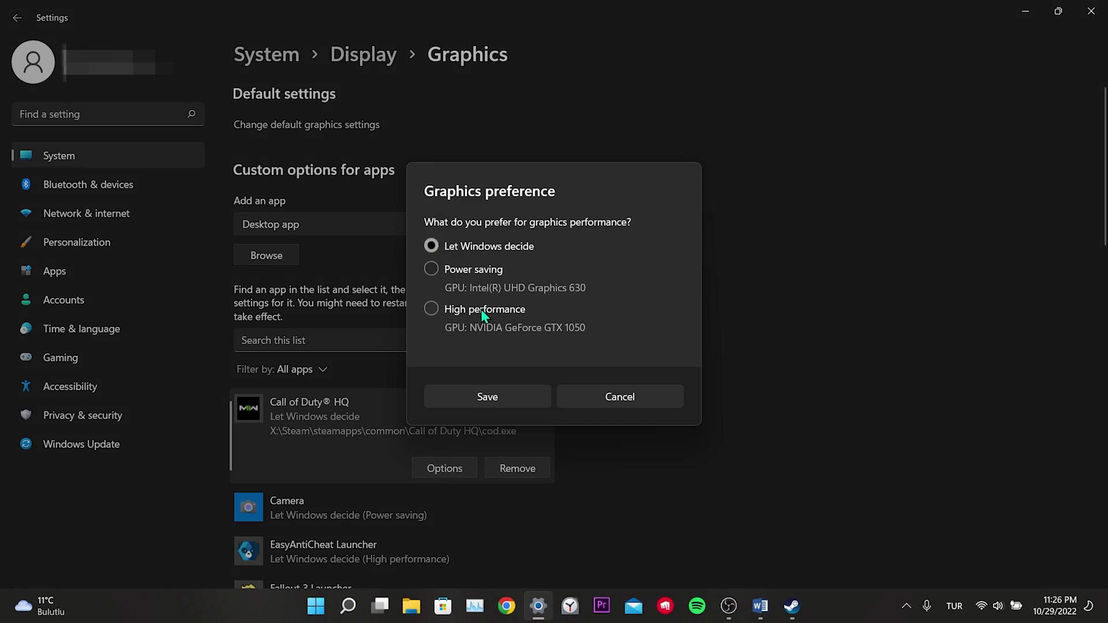
left_click(460, 311)
- Save the High performance preference, show the desktop, and search Windows for 'control'
left_click(473, 396)
key("super+d")
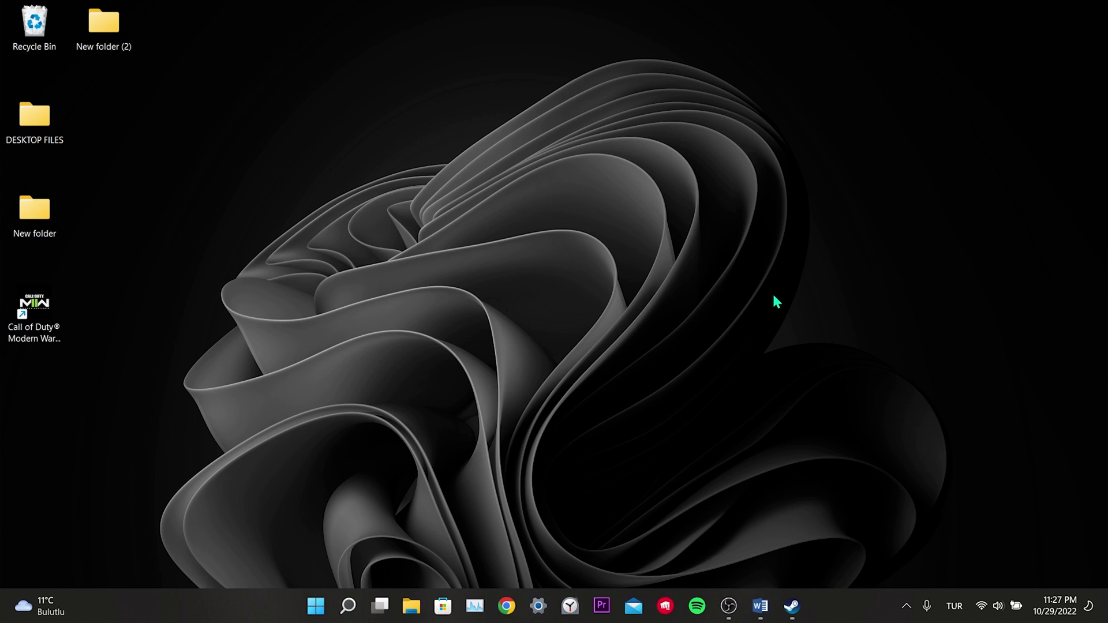
left_click(346, 608)
type("contro")
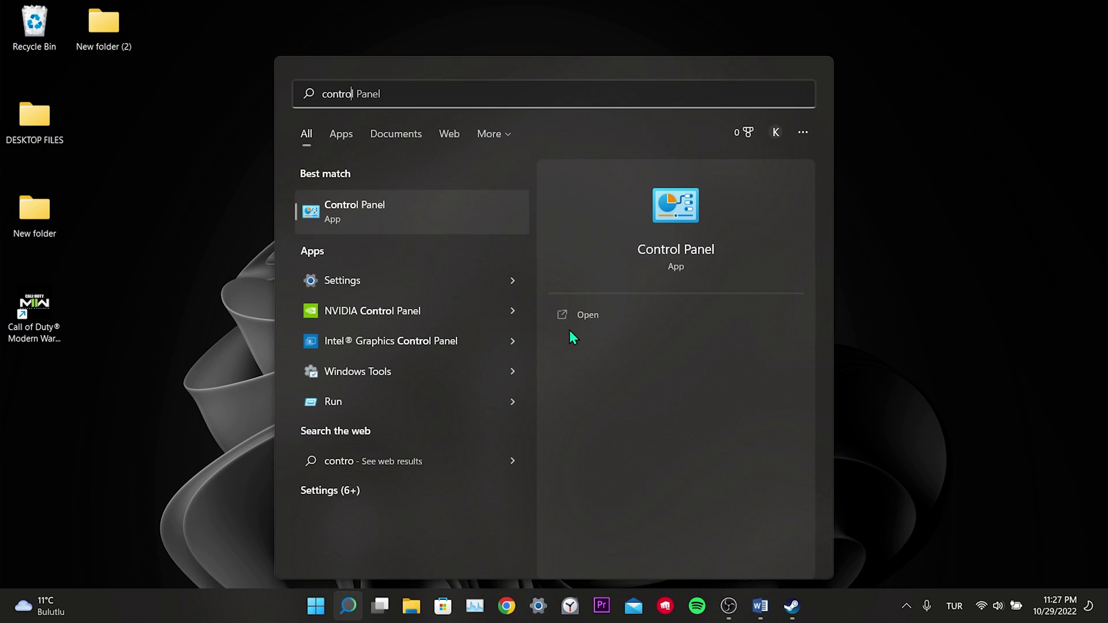
type("l")
- Open Control Panel's program list and uninstall Riot Vanguard, confirming with Yes
key("Return")
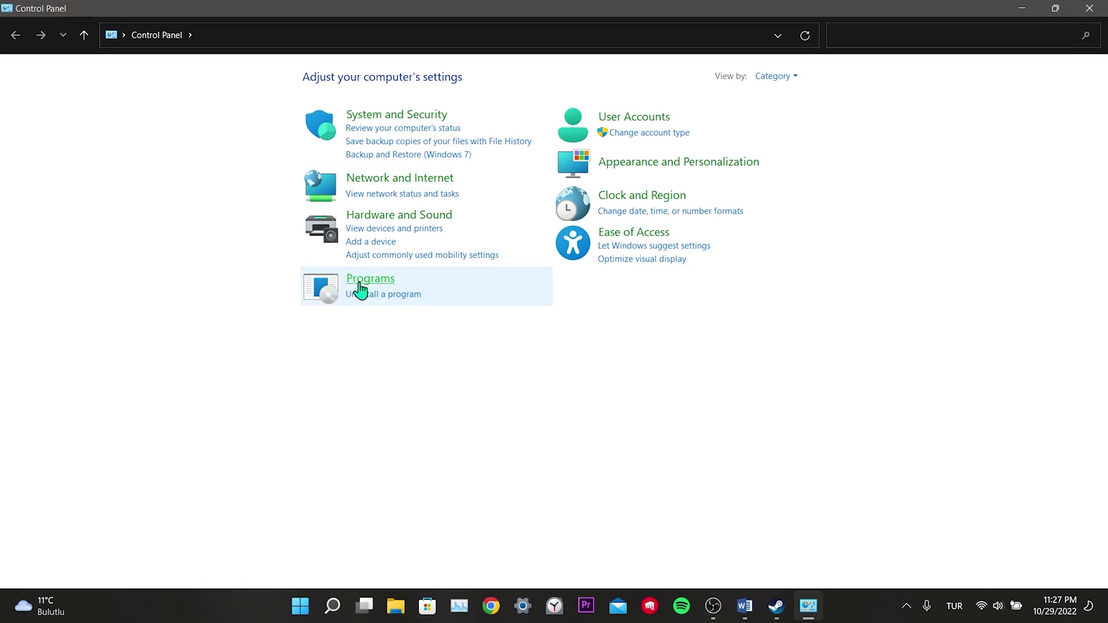
left_click(383, 295)
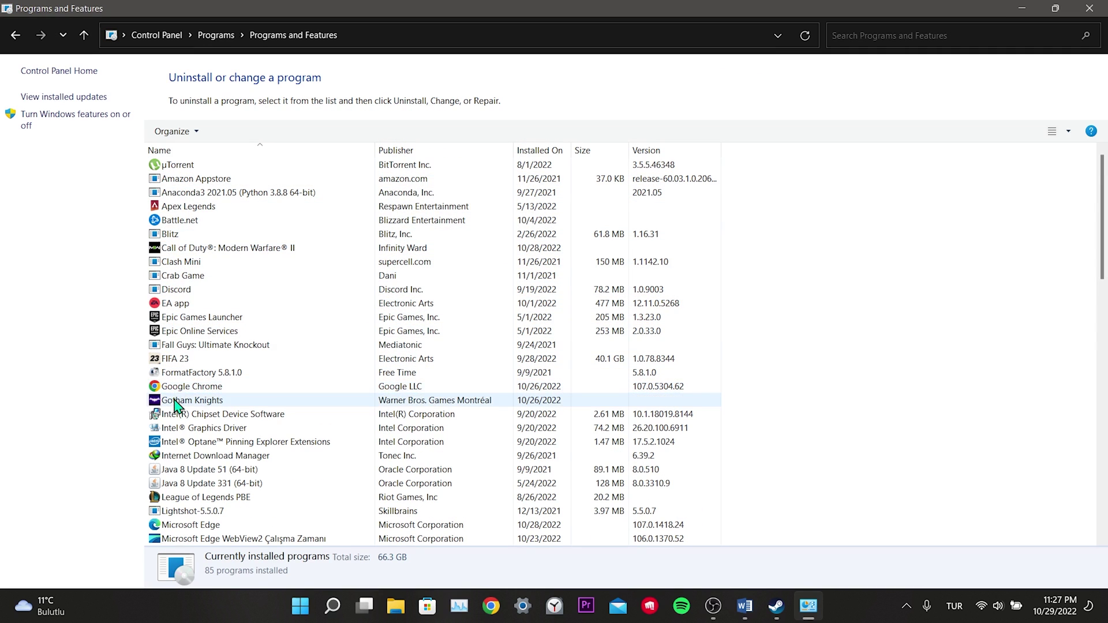
scroll(217, 398, "down", 7)
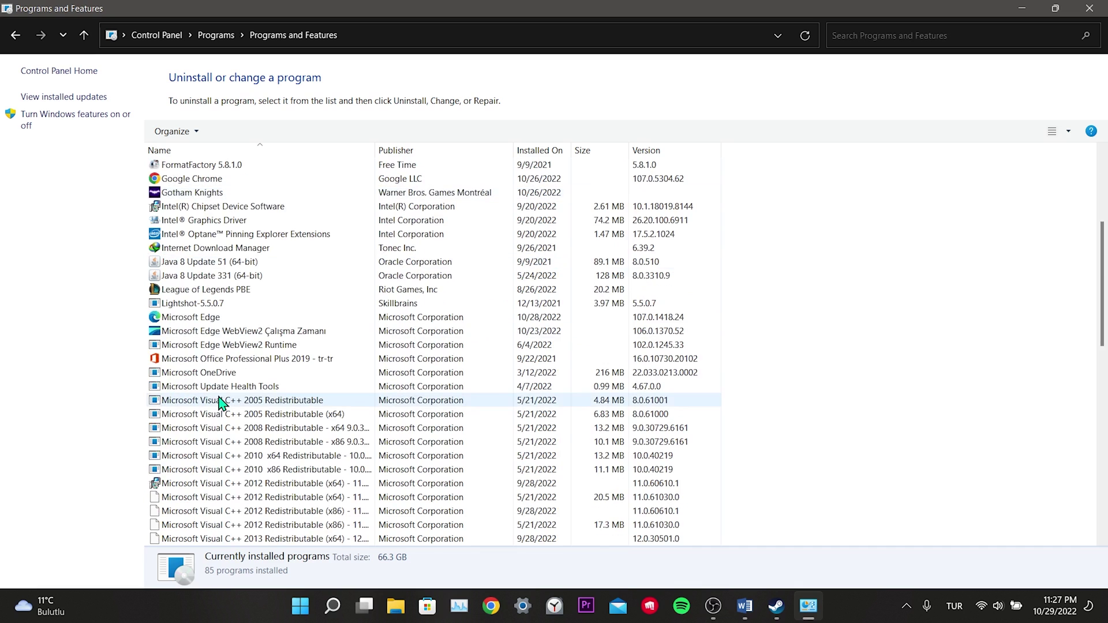
scroll(173, 252, "down", 10)
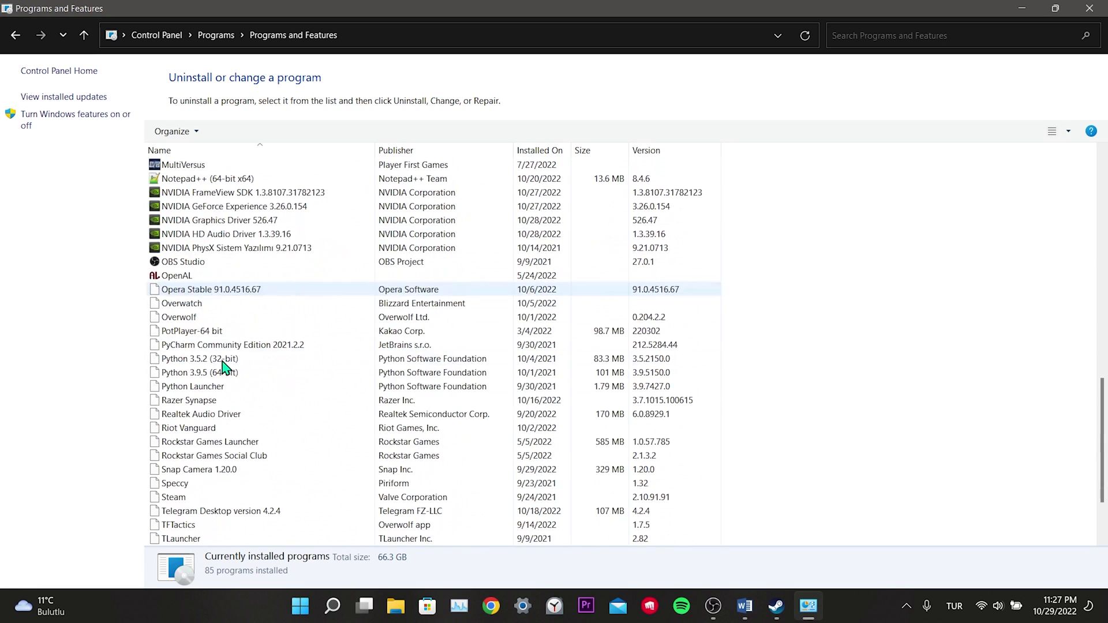
scroll(247, 359, "down", 2)
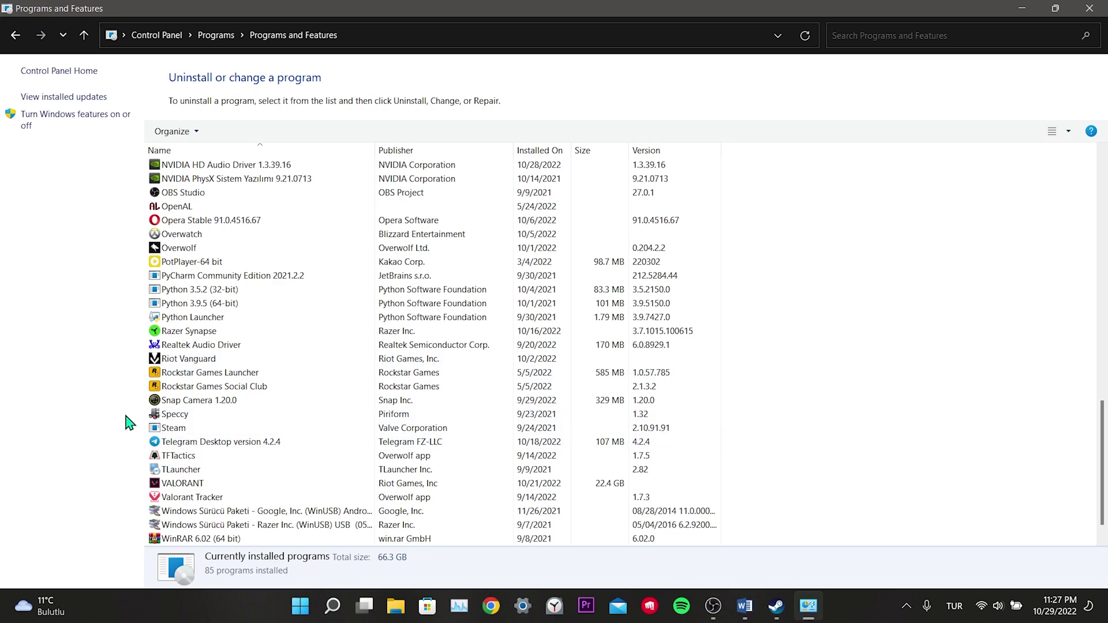
left_click(172, 359)
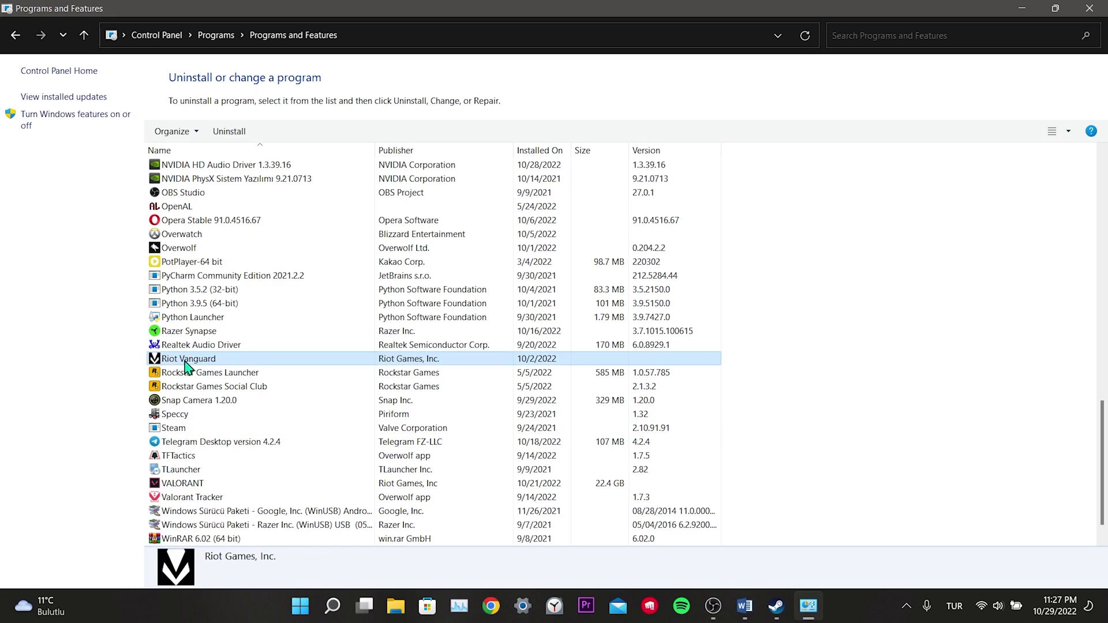
right_click(201, 360)
left_click(254, 371)
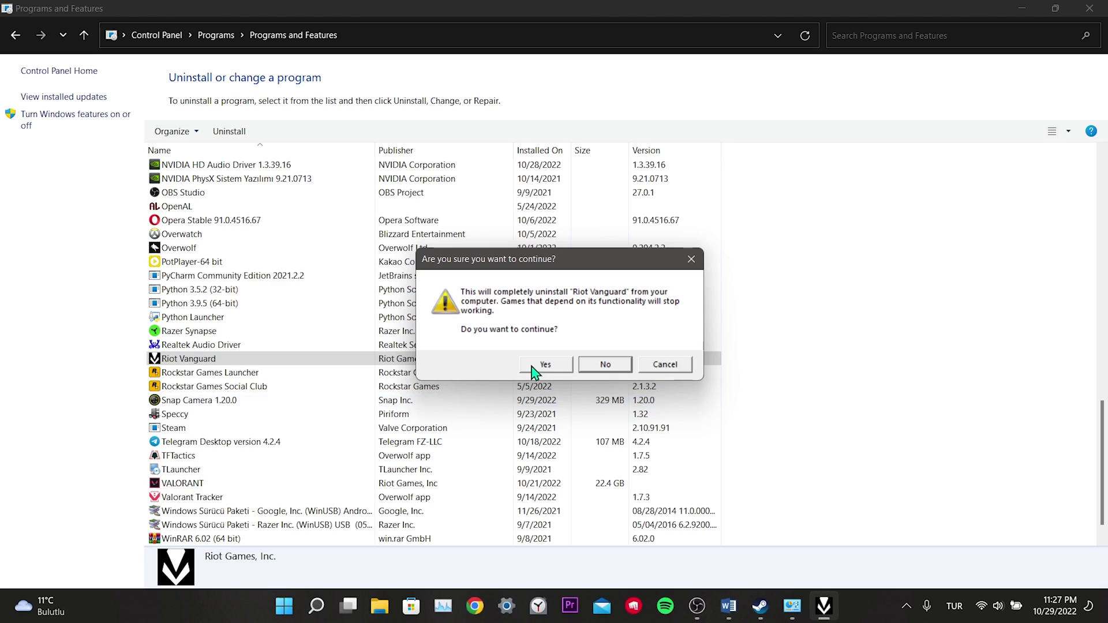
left_click(533, 366)
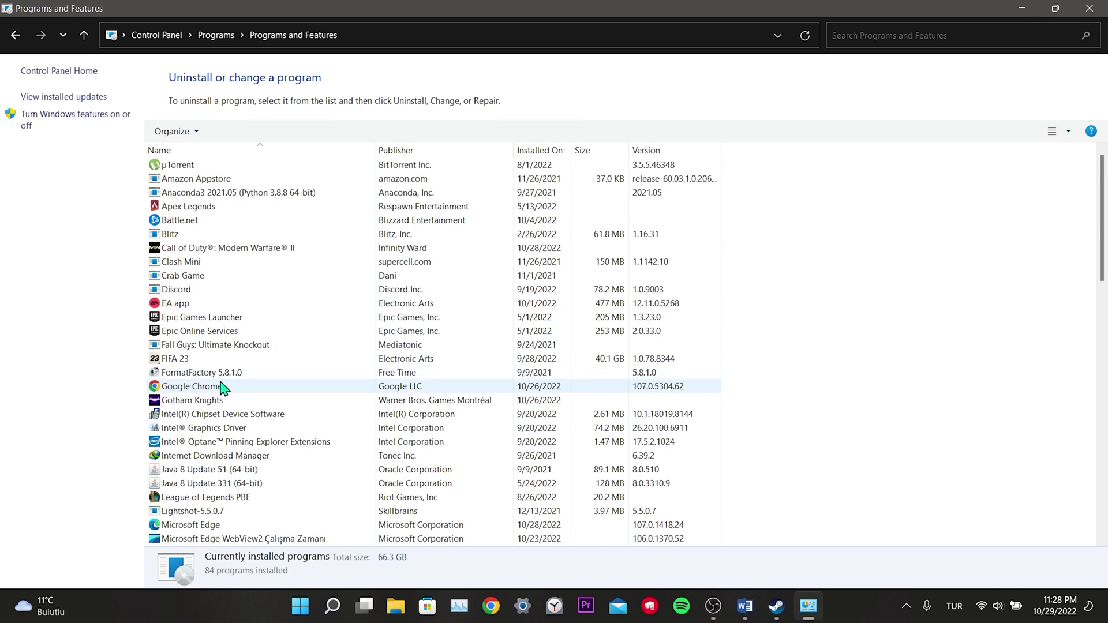
scroll(223, 388, "down", 19)
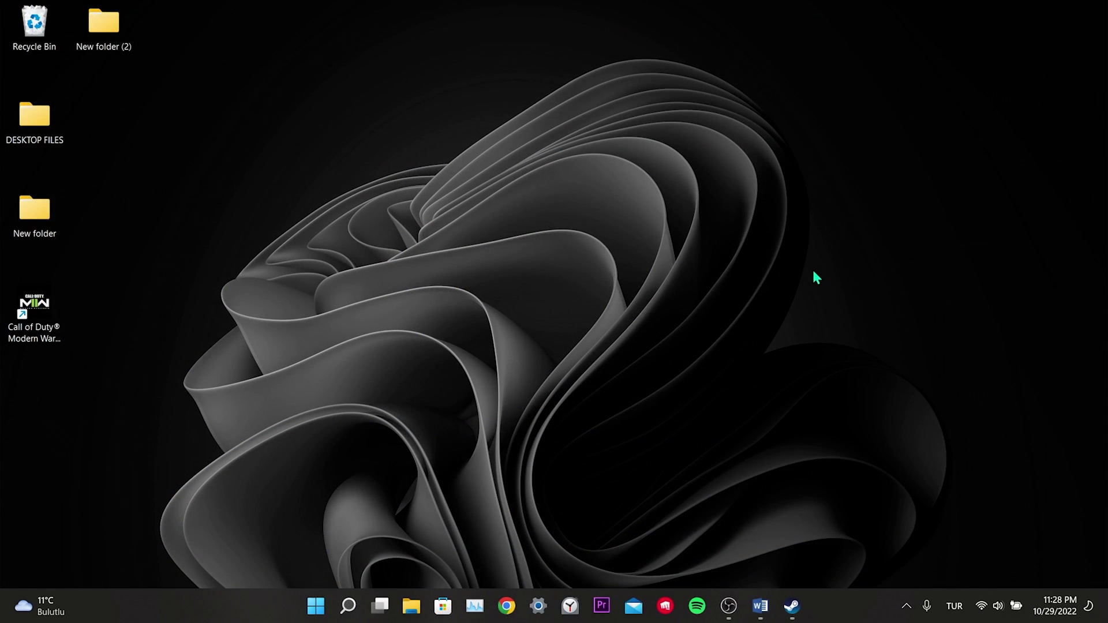
- Open Task Manager and expand it to fill the screen
left_click(474, 607)
mouse_move(347, 606)
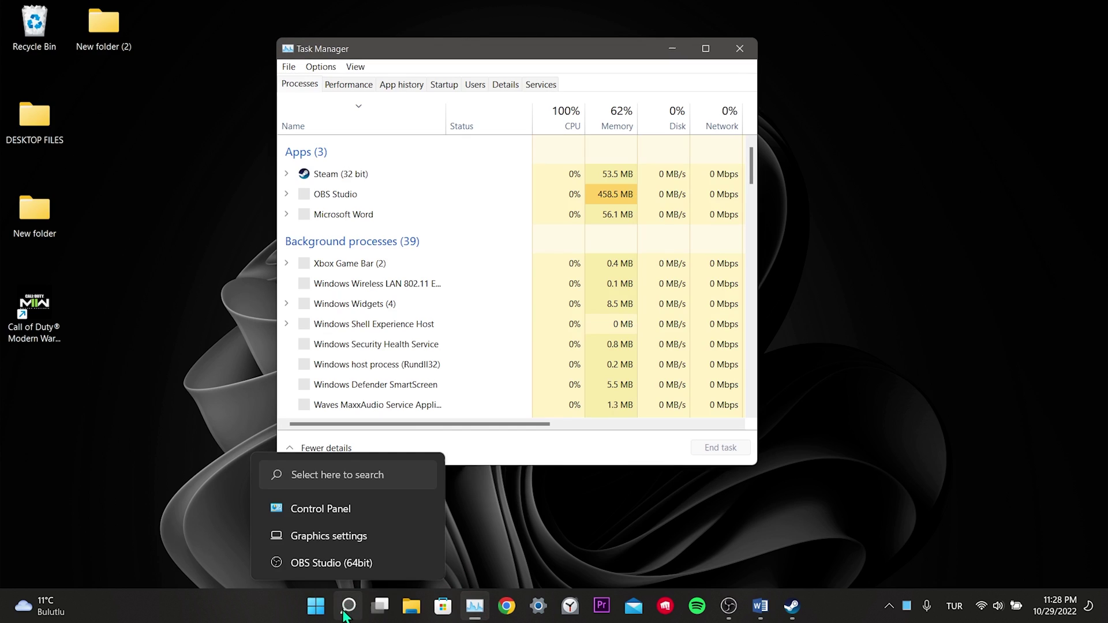
left_click_drag(470, 39, 556, 44)
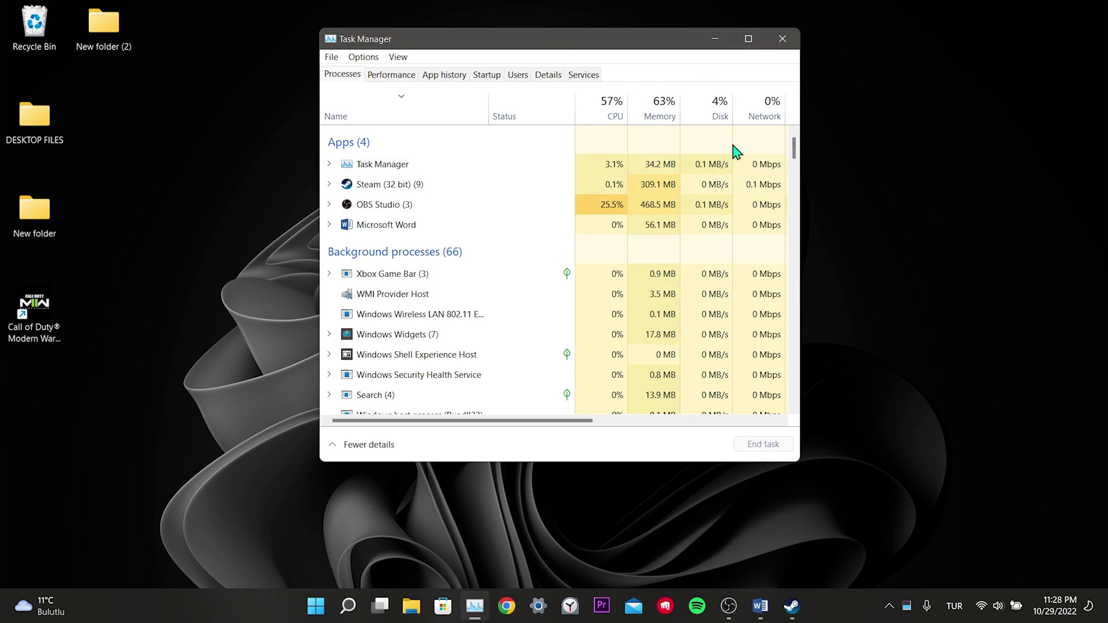
left_click(749, 39)
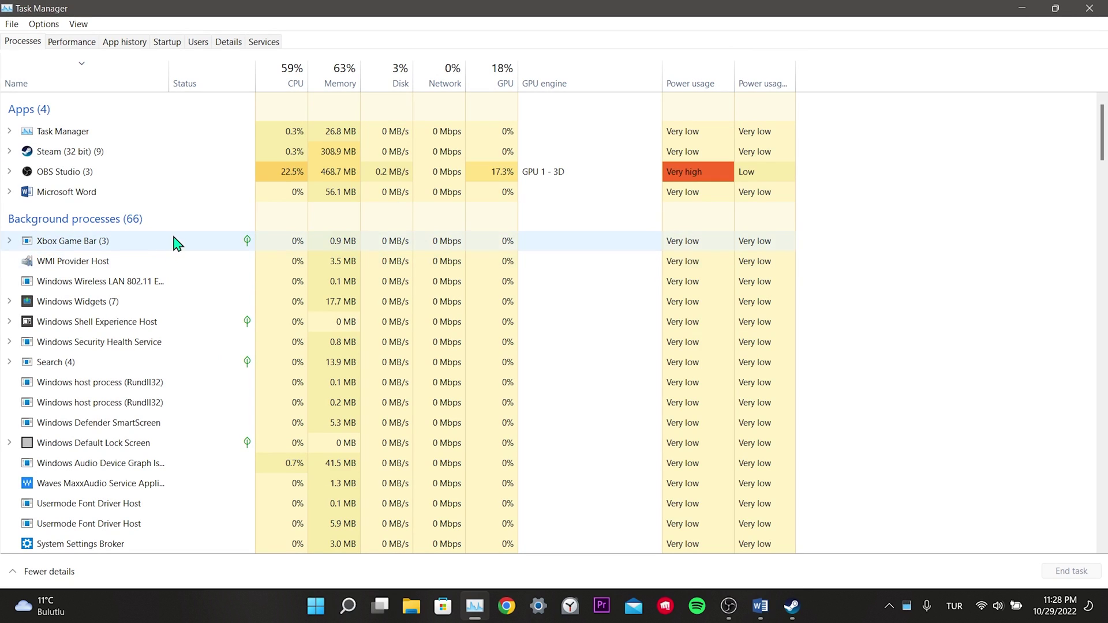
- End Xbox Game Bar, Razer Chroma, Razer Synapse Service and another Razer background process
left_click(101, 250)
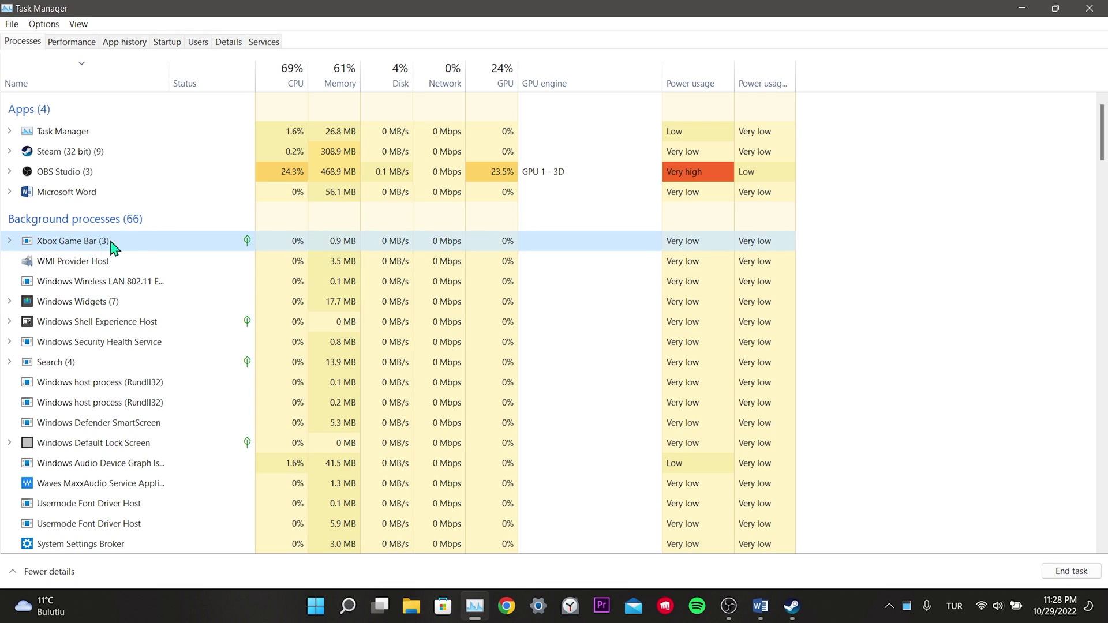
right_click(124, 239)
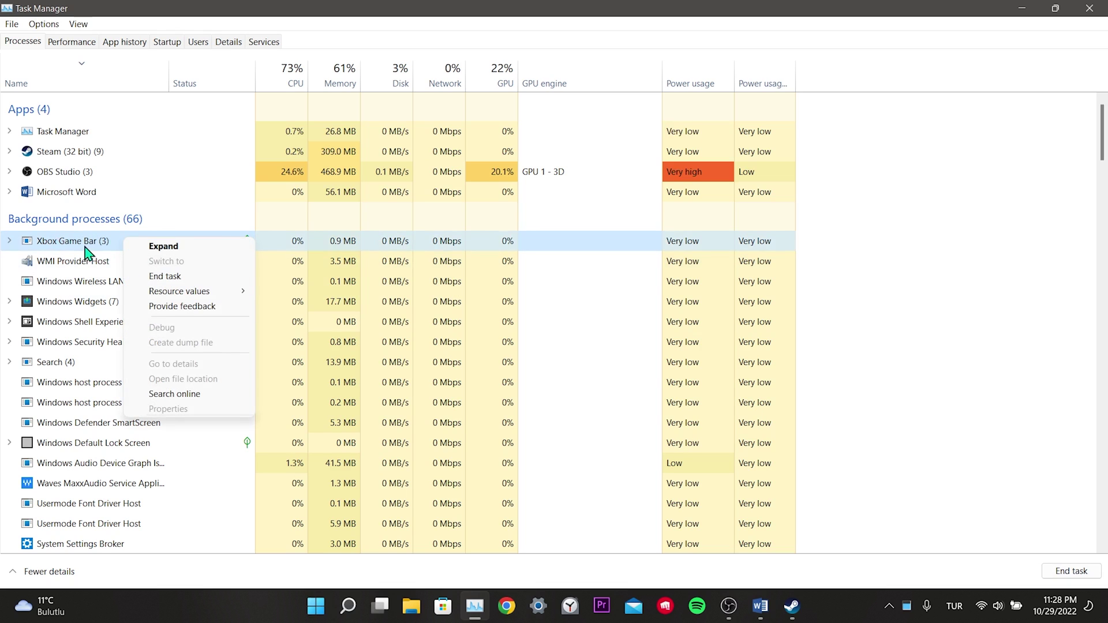
left_click(164, 276)
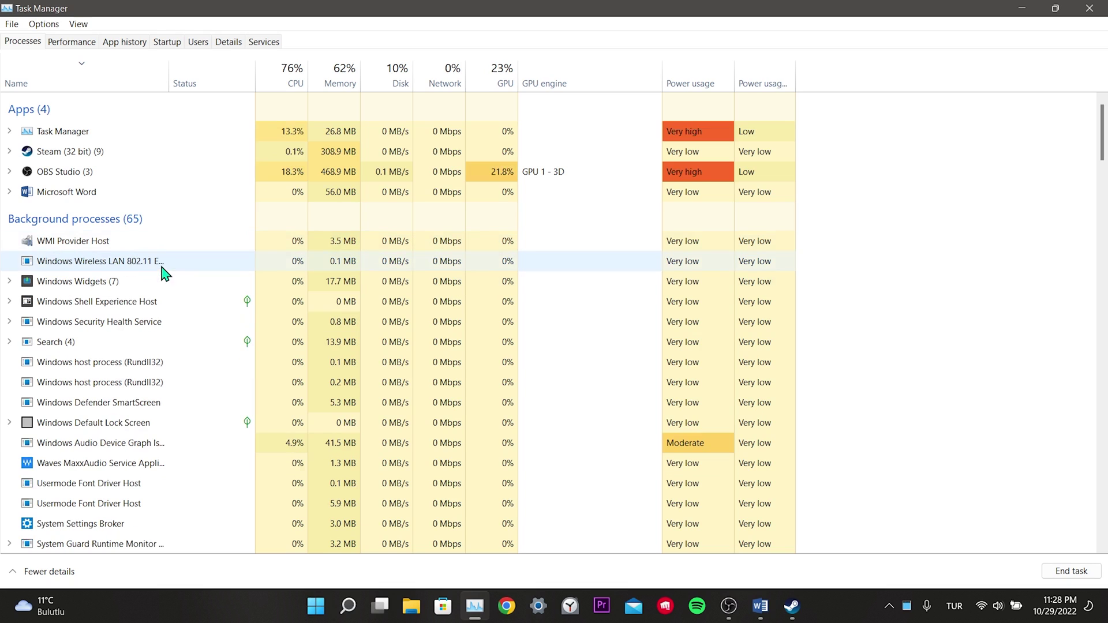
scroll(145, 288, "down", 7)
right_click(87, 374)
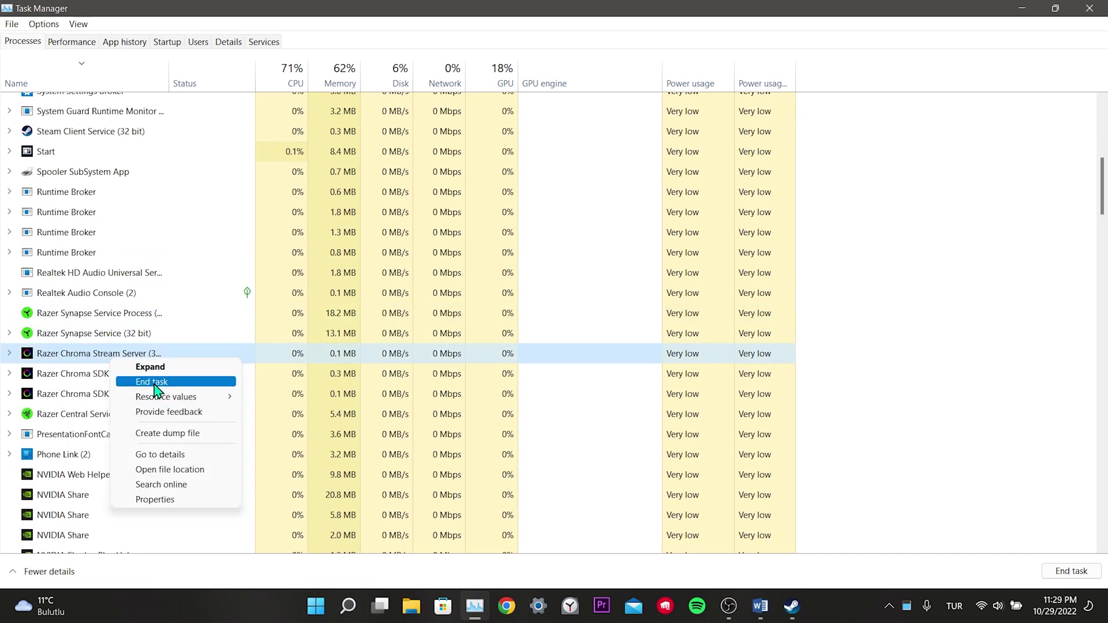
left_click(125, 395)
right_click(83, 315)
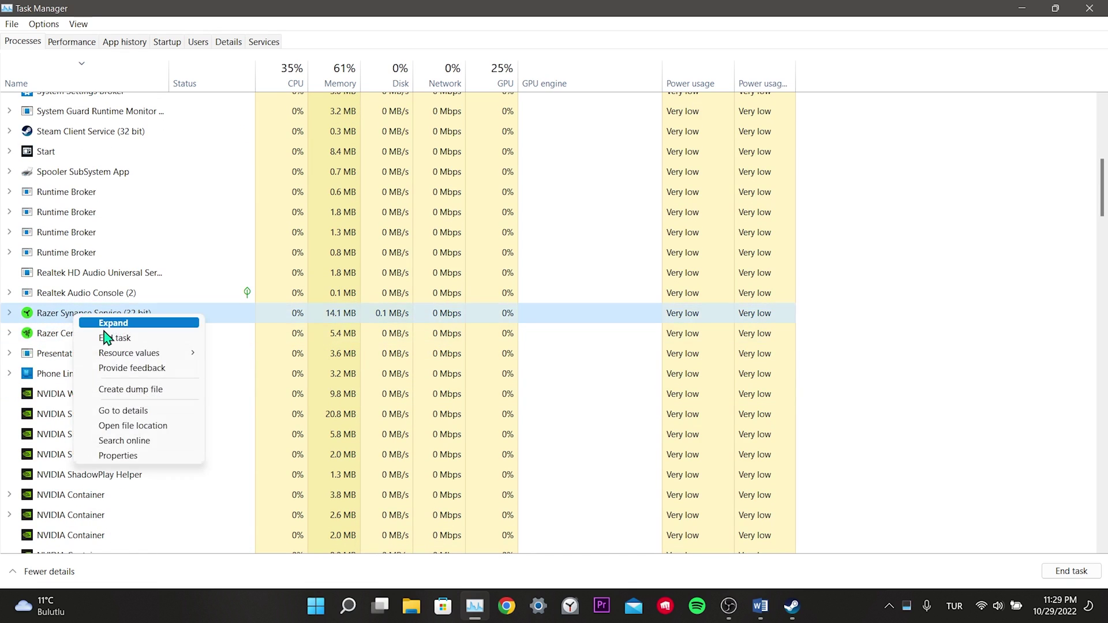
left_click(106, 336)
right_click(87, 342)
left_click(104, 358)
- End the Movies & TV and Mail processes, then bring up GameManagerService's actions
scroll(219, 376, "down", 2)
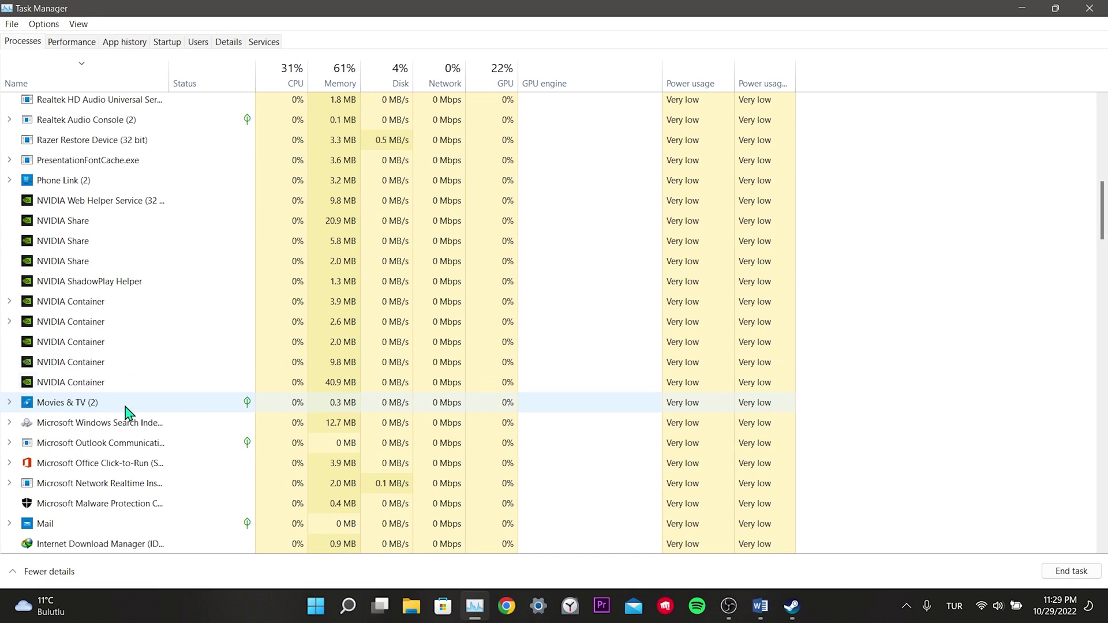
right_click(121, 406)
left_click(136, 441)
scroll(92, 460, "down", 1)
right_click(92, 448)
left_click(127, 301)
scroll(126, 437, "down", 2)
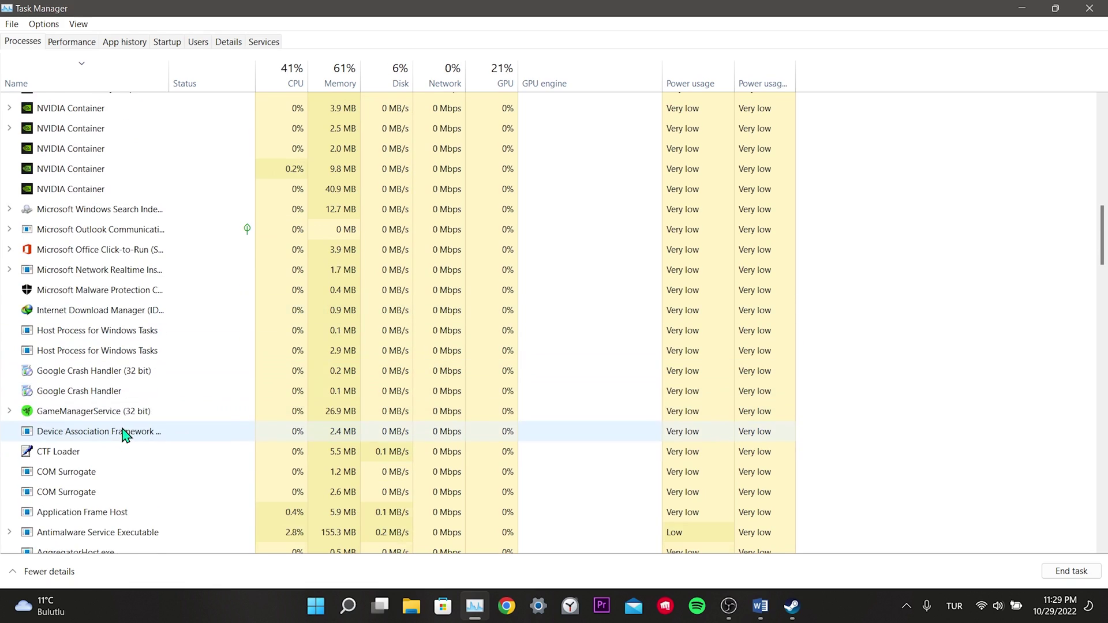
right_click(127, 412)
scroll(149, 420, "down", 3)
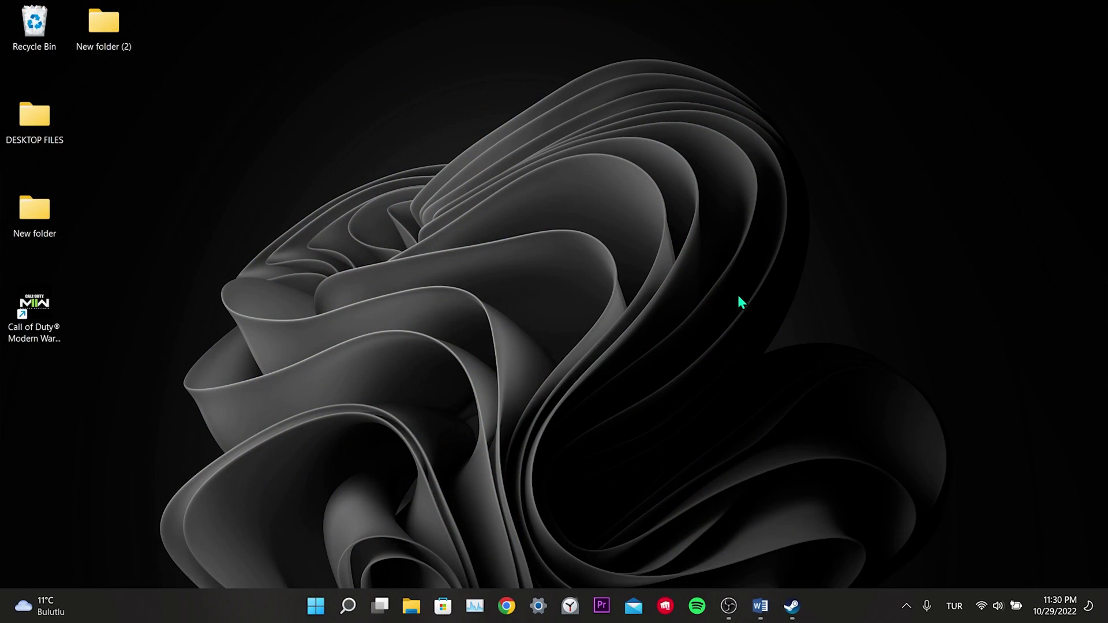
- Open Properties for Call of Duty: Modern Warfare II from the Steam library
left_click(792, 606)
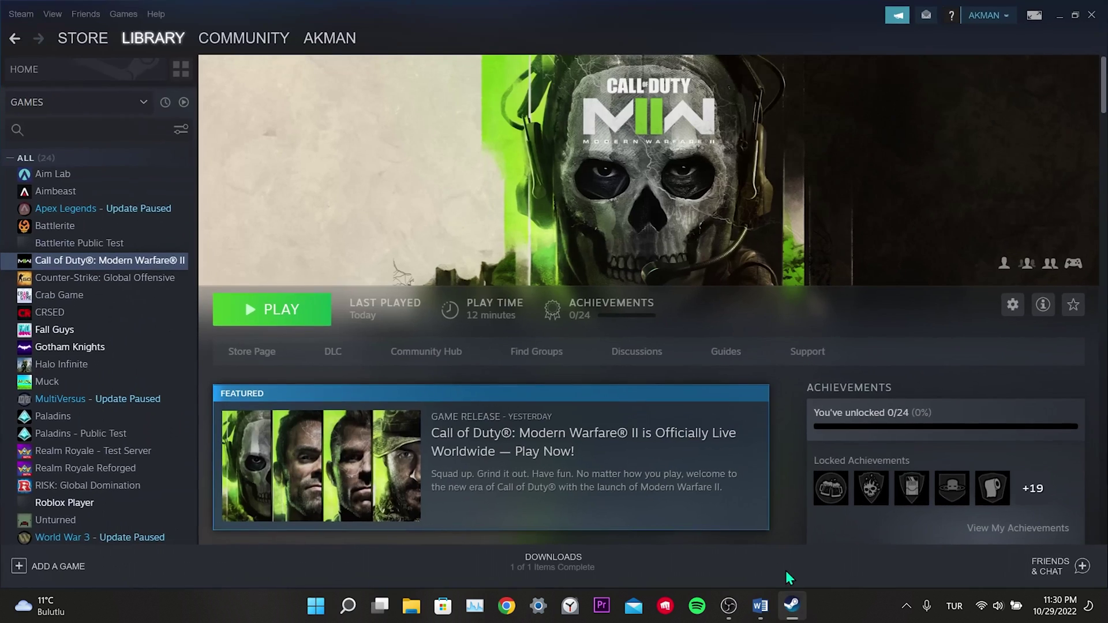
right_click(56, 263)
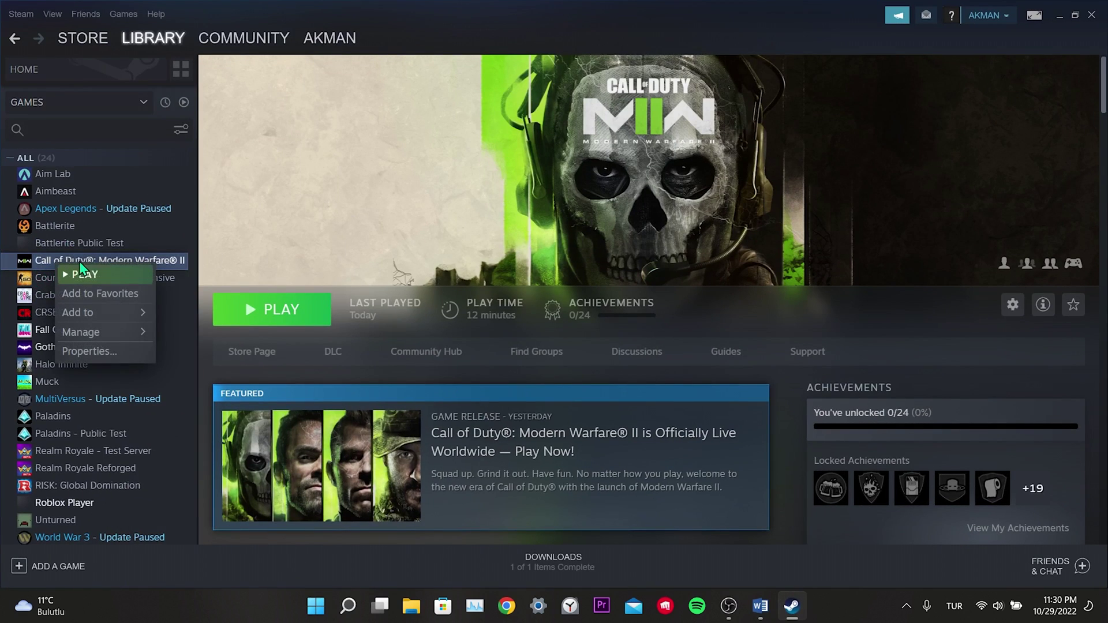
left_click(87, 351)
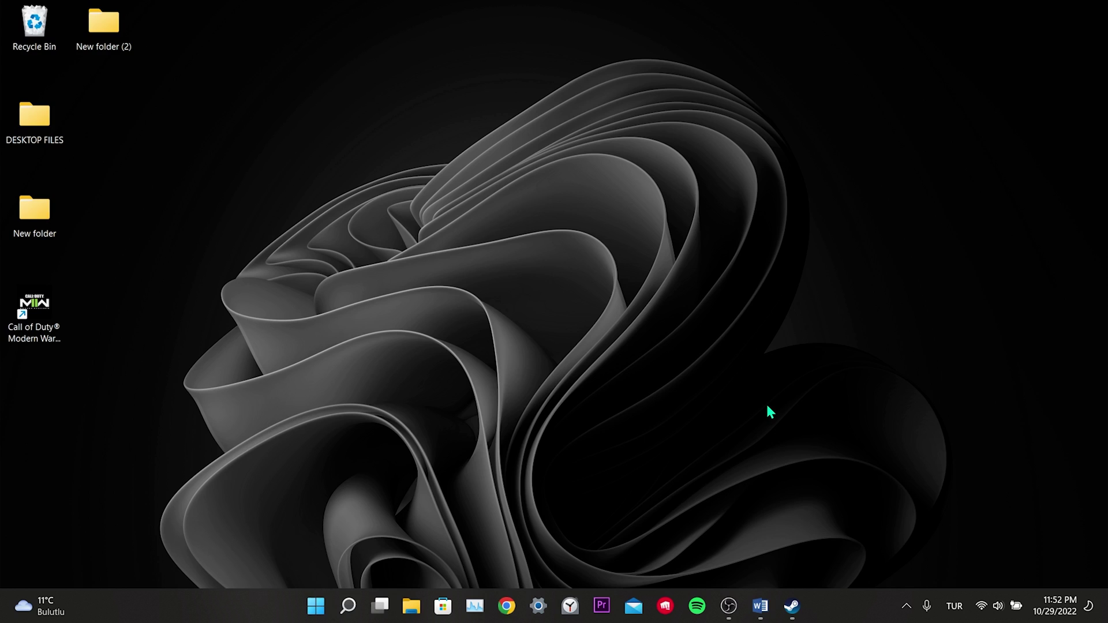
- Check free space on This PC's drives: C: has 38.3 GB, X: has 356 GB
left_click(411, 606)
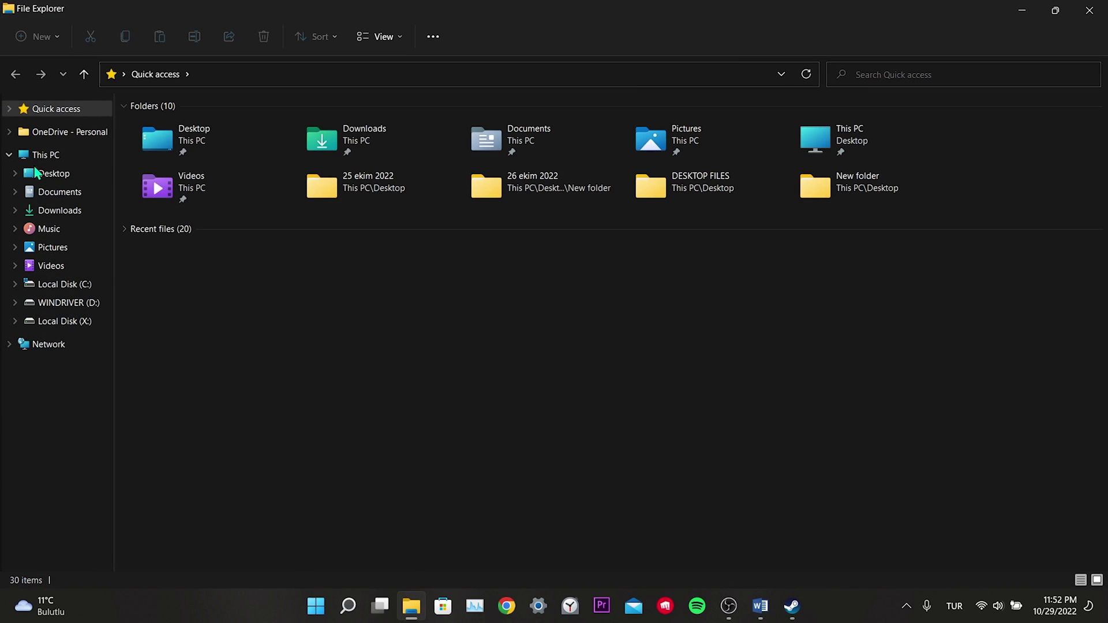
left_click(43, 155)
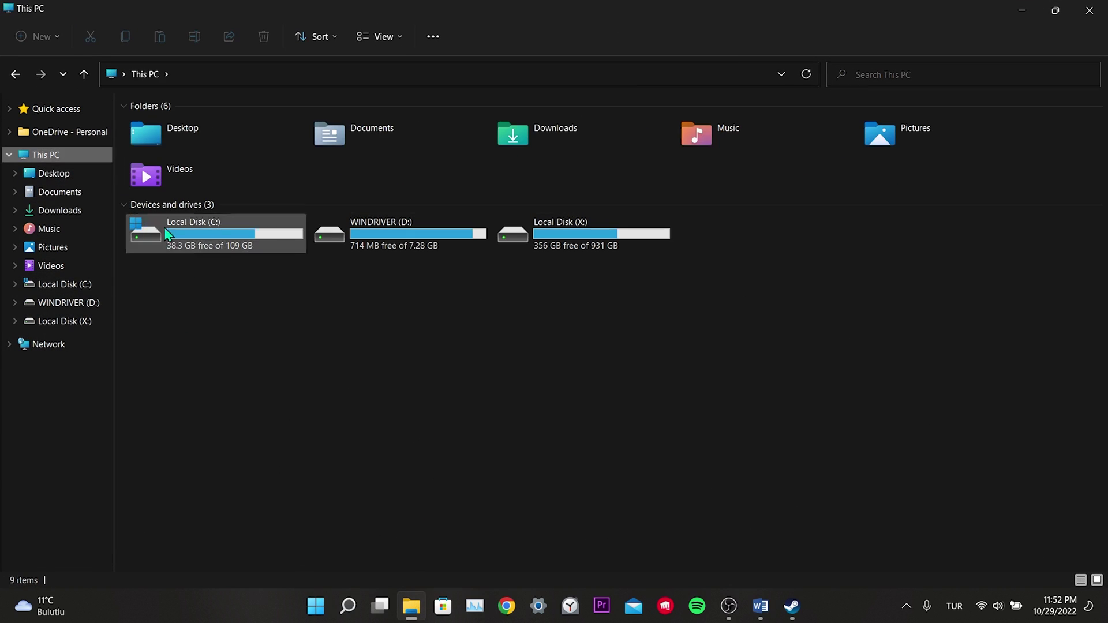
left_click(601, 240)
left_click(173, 245)
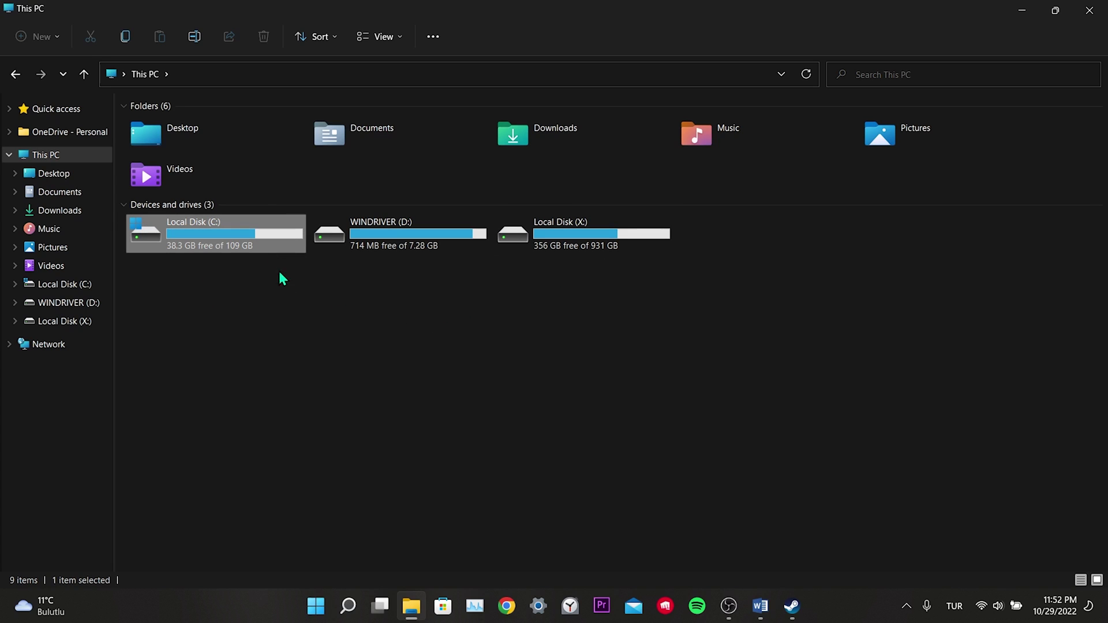
left_click(312, 348)
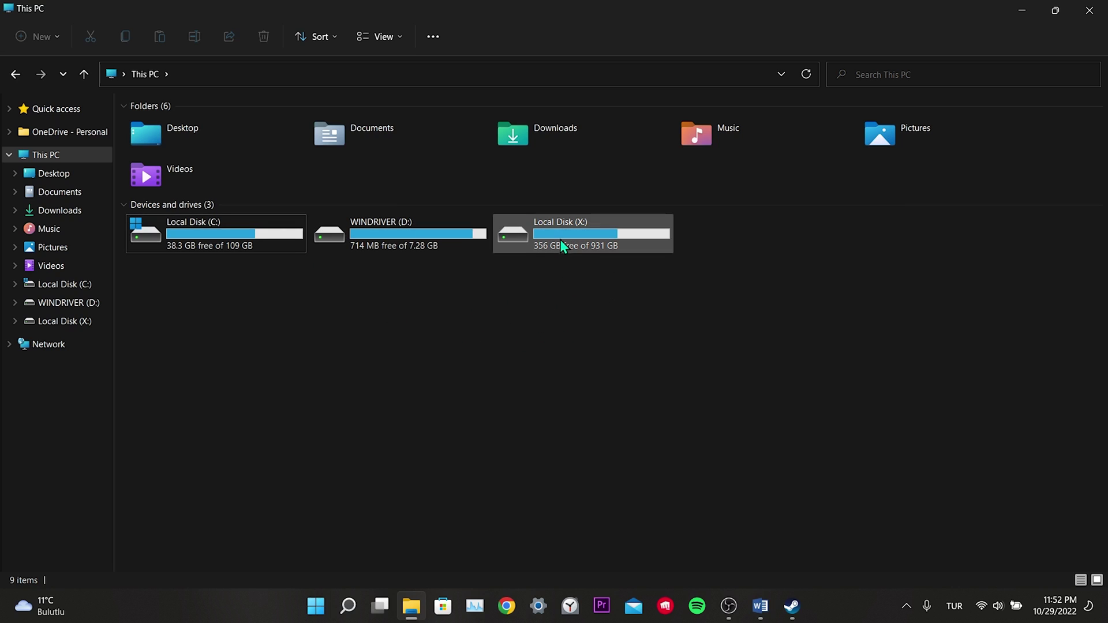
- Open the Steam library folders Storage Manager from Steam Settings
left_click(790, 618)
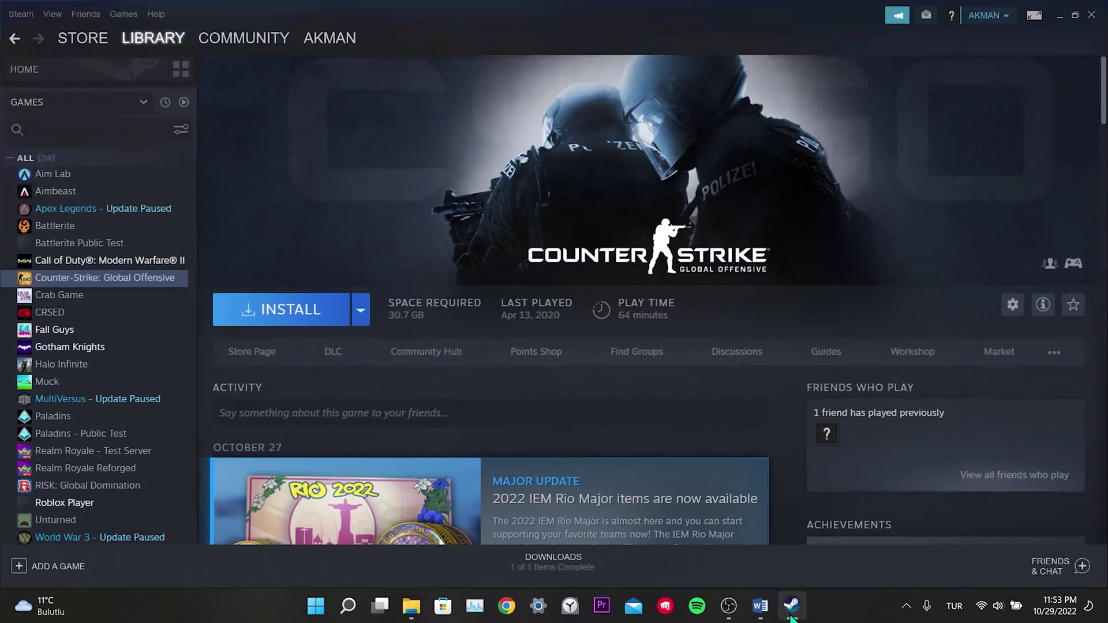
left_click(19, 15)
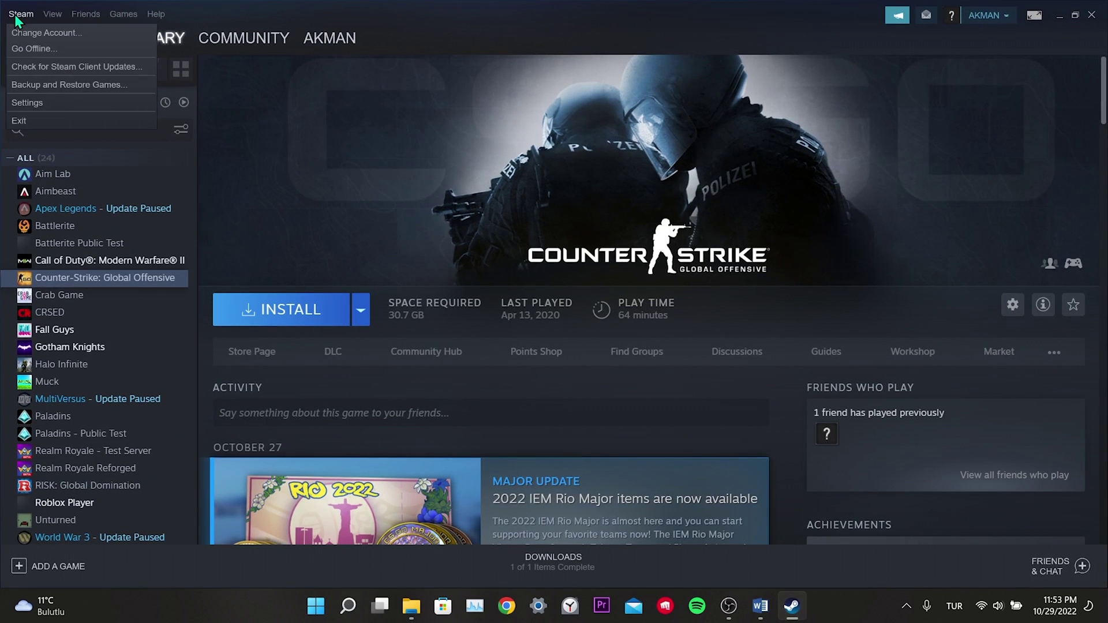
left_click(30, 103)
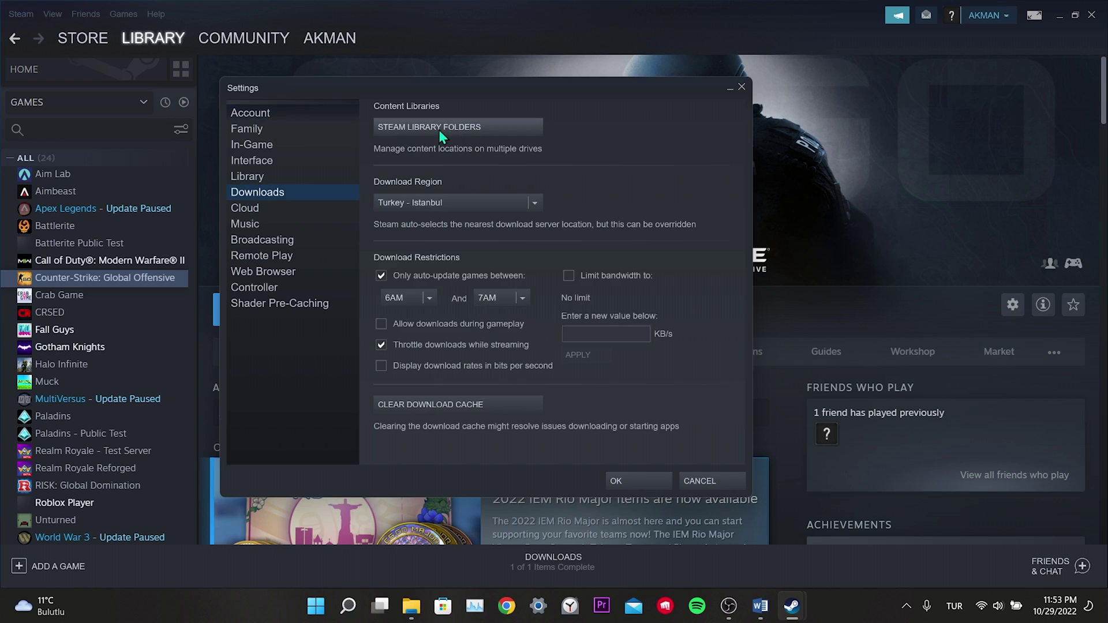
left_click(456, 128)
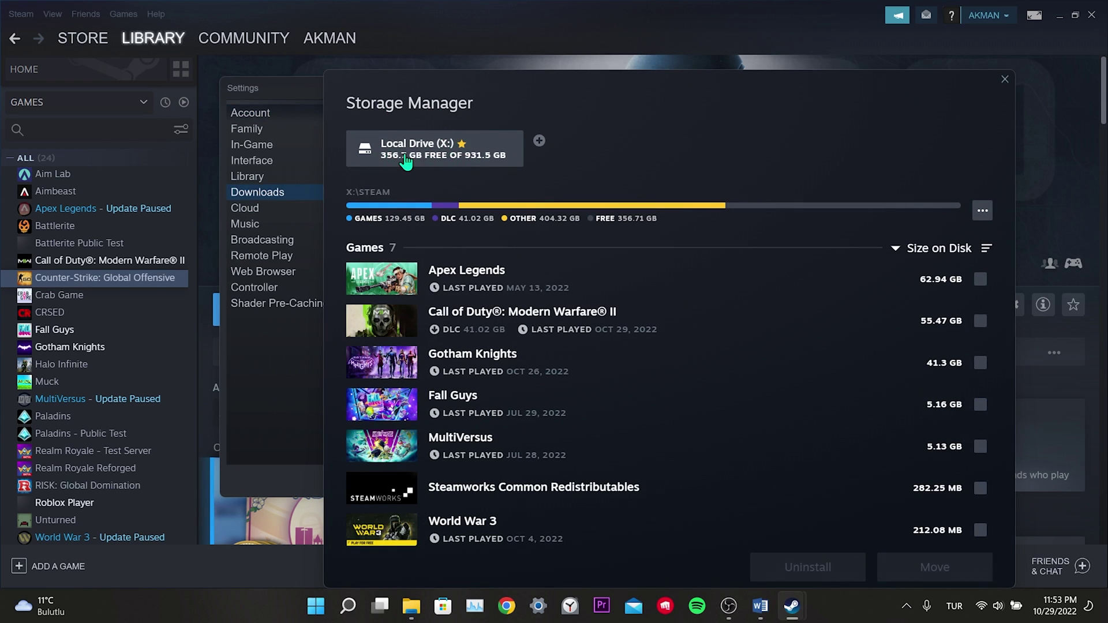
- Add a new Steam library folder on Local Drive (C:)
left_click(539, 140)
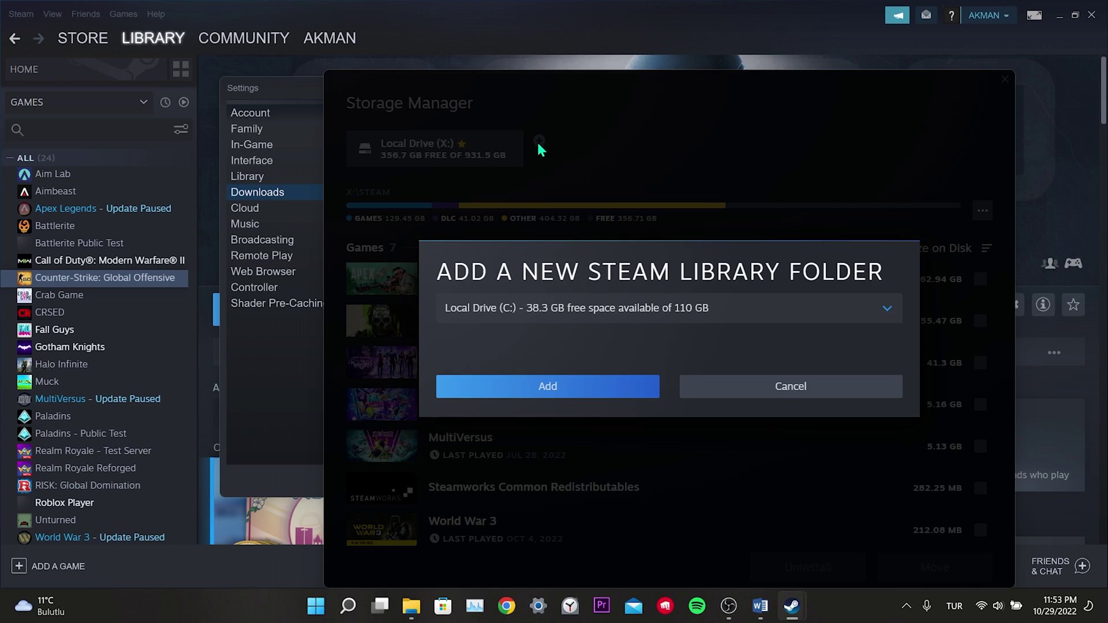
left_click(517, 312)
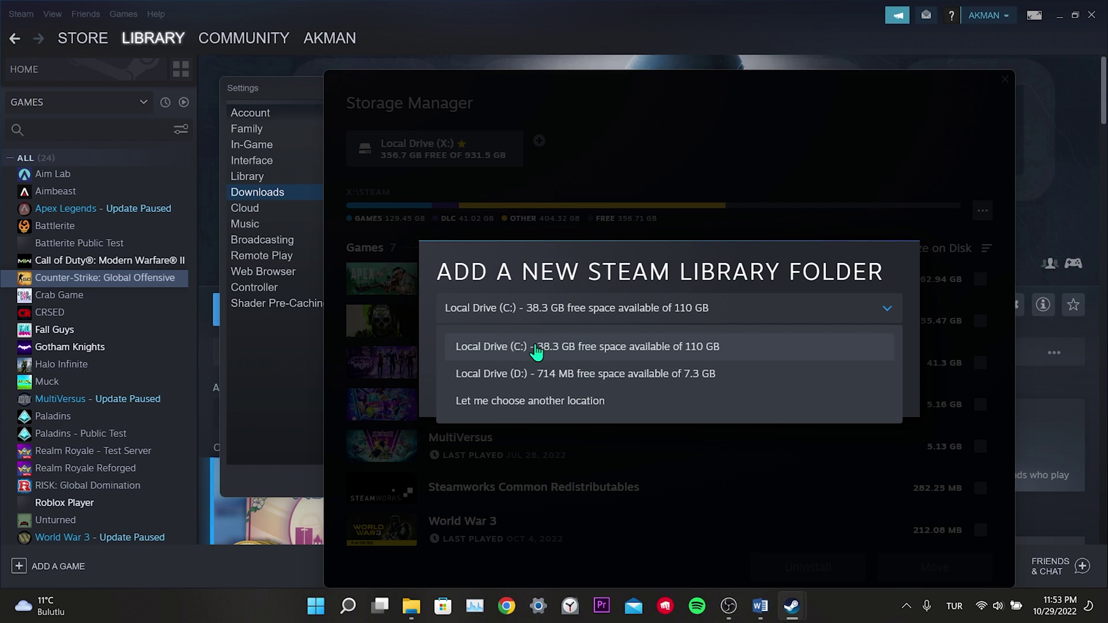
left_click(536, 352)
left_click(538, 318)
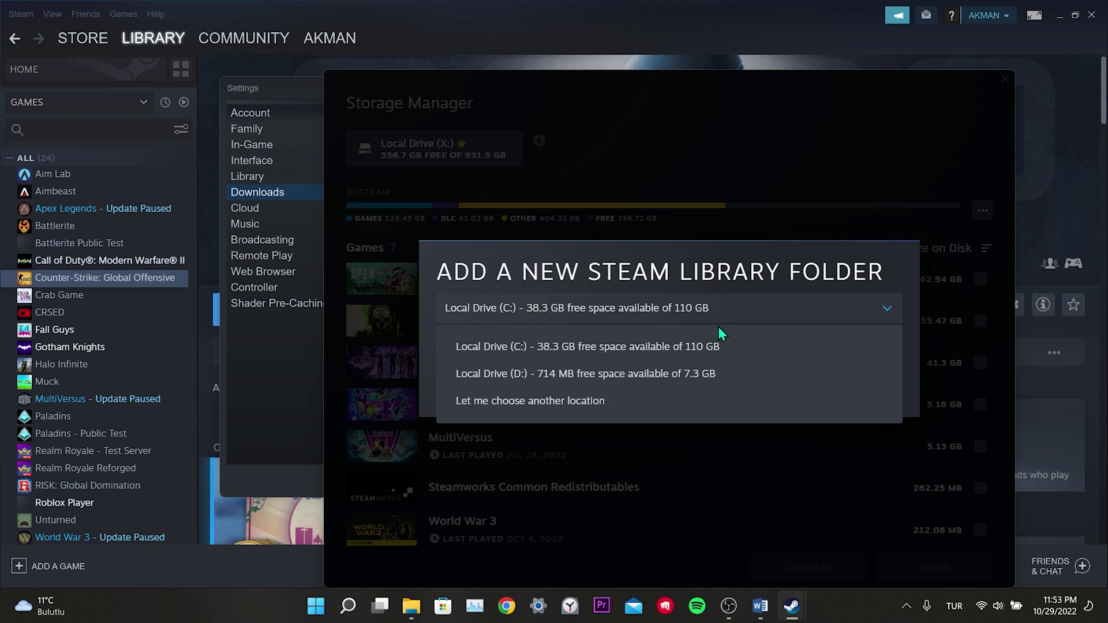
left_click(548, 354)
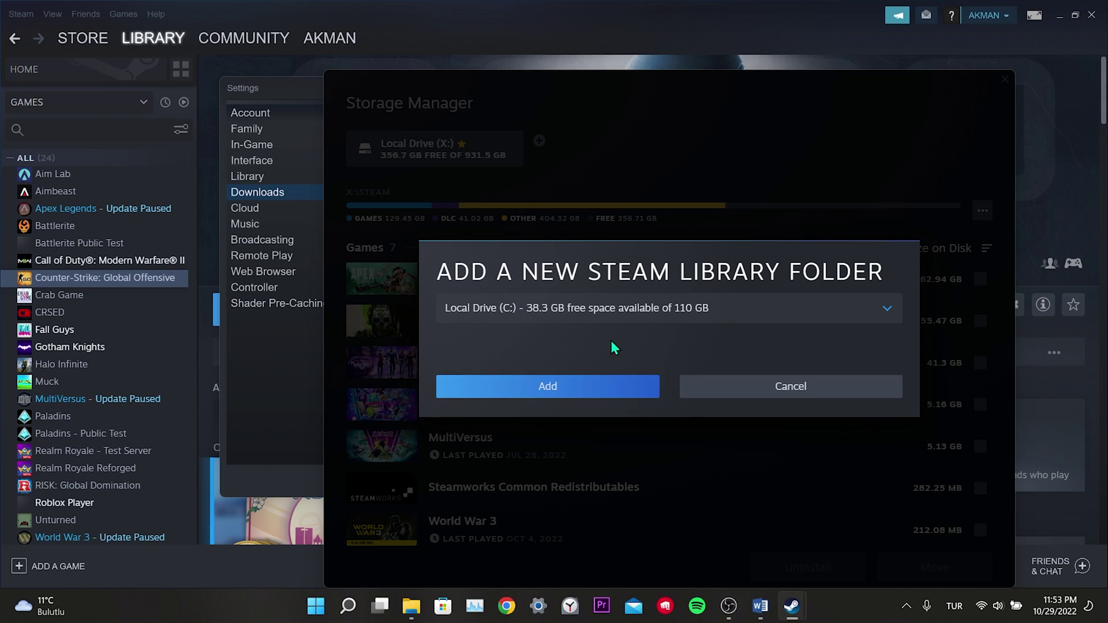
left_click(539, 388)
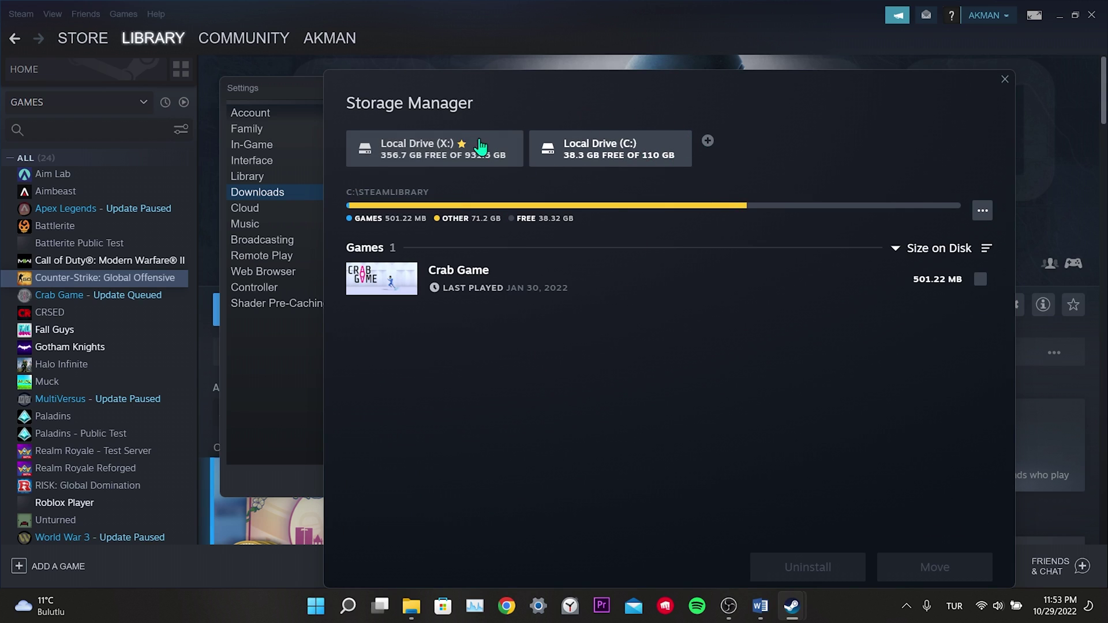
- View the seven games in the X: library and toggle Call of Duty's selection
left_click(447, 145)
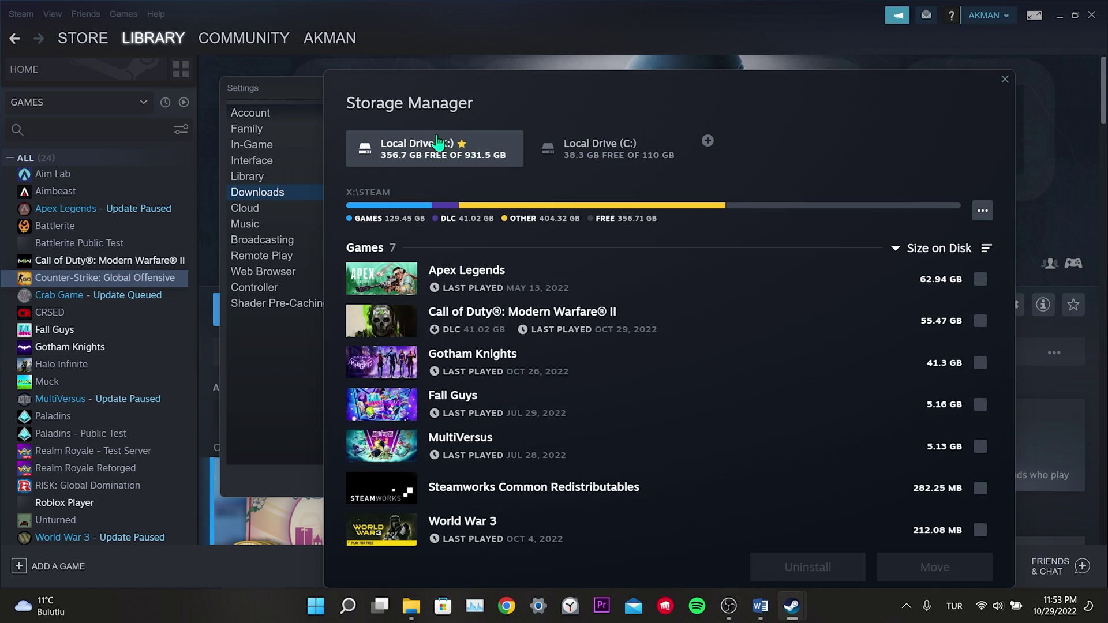
left_click(984, 323)
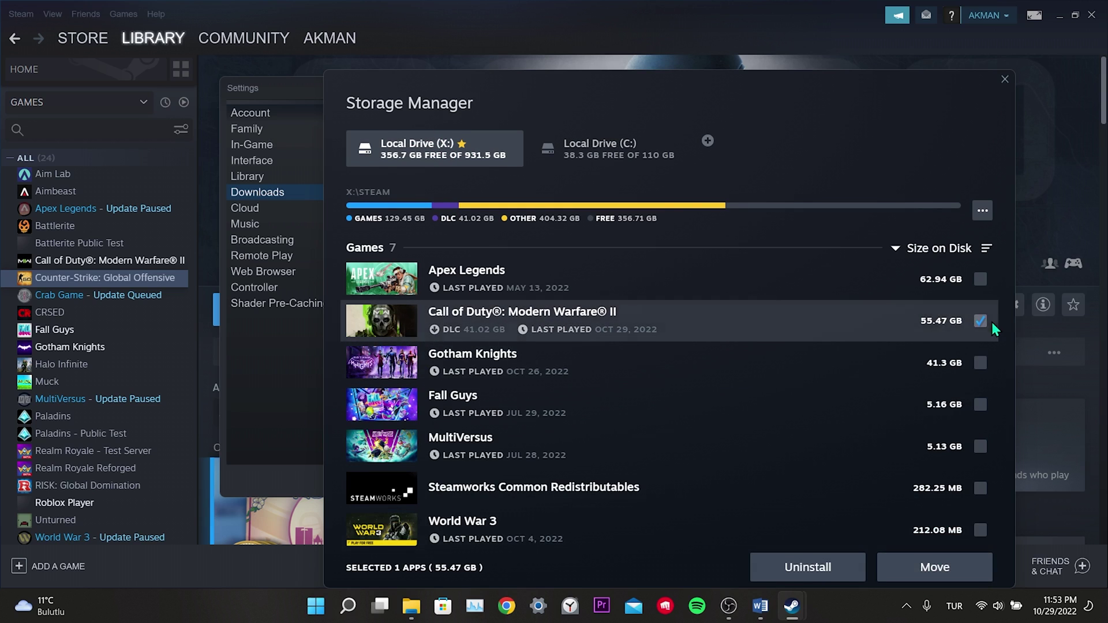
left_click(982, 321)
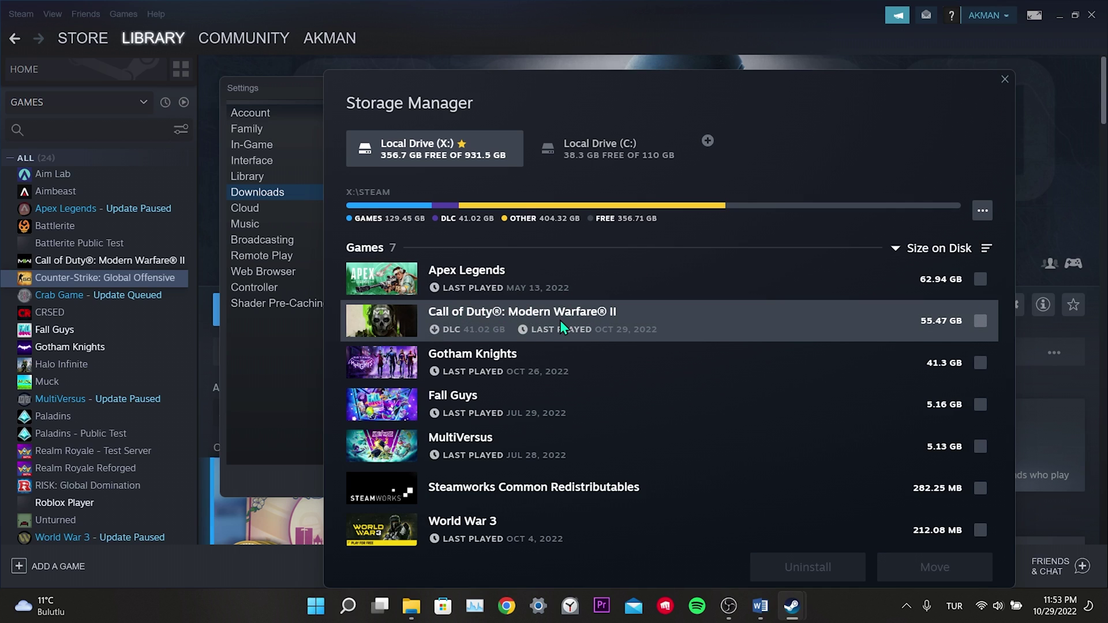
- Move Fall Guys (5.16 GB) from the X: library to Local Drive (C:)
left_click(981, 404)
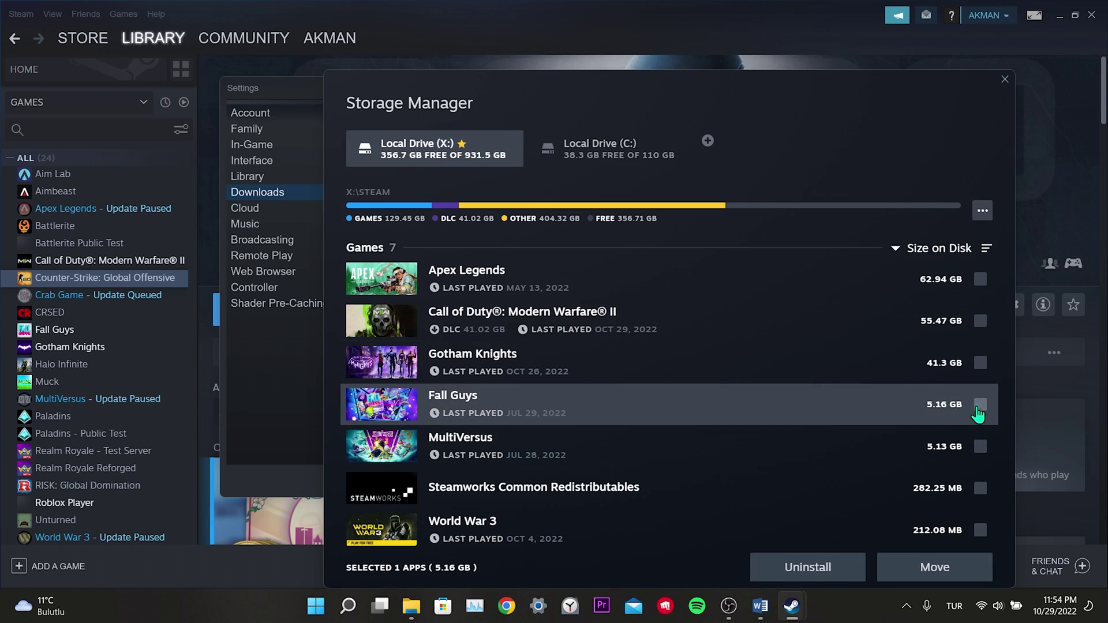
left_click(912, 566)
left_click(595, 329)
left_click(595, 329)
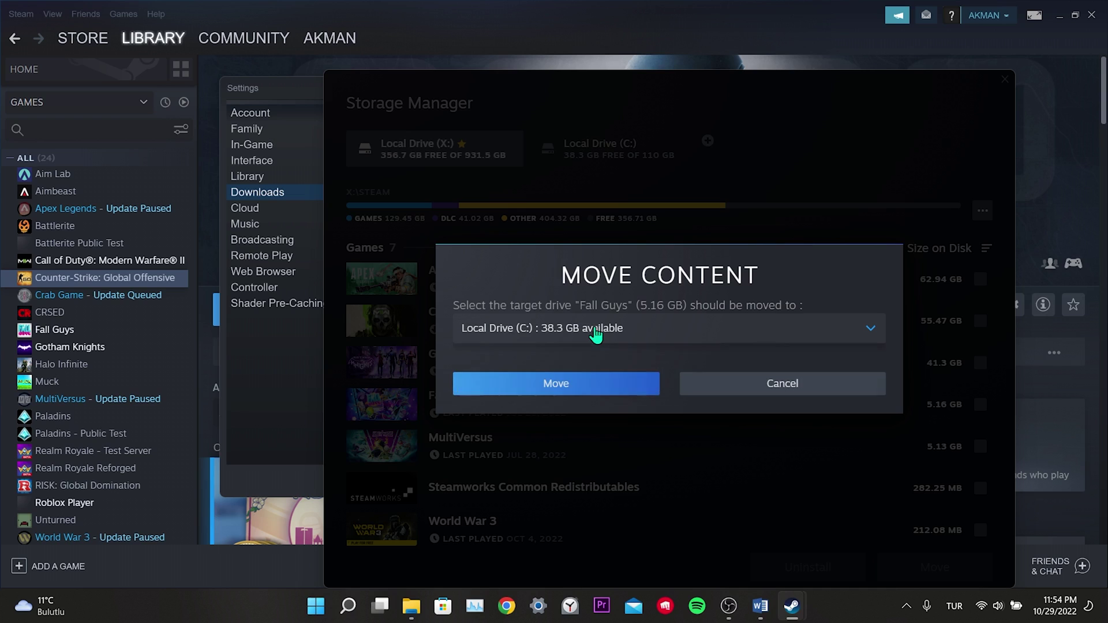
left_click(587, 383)
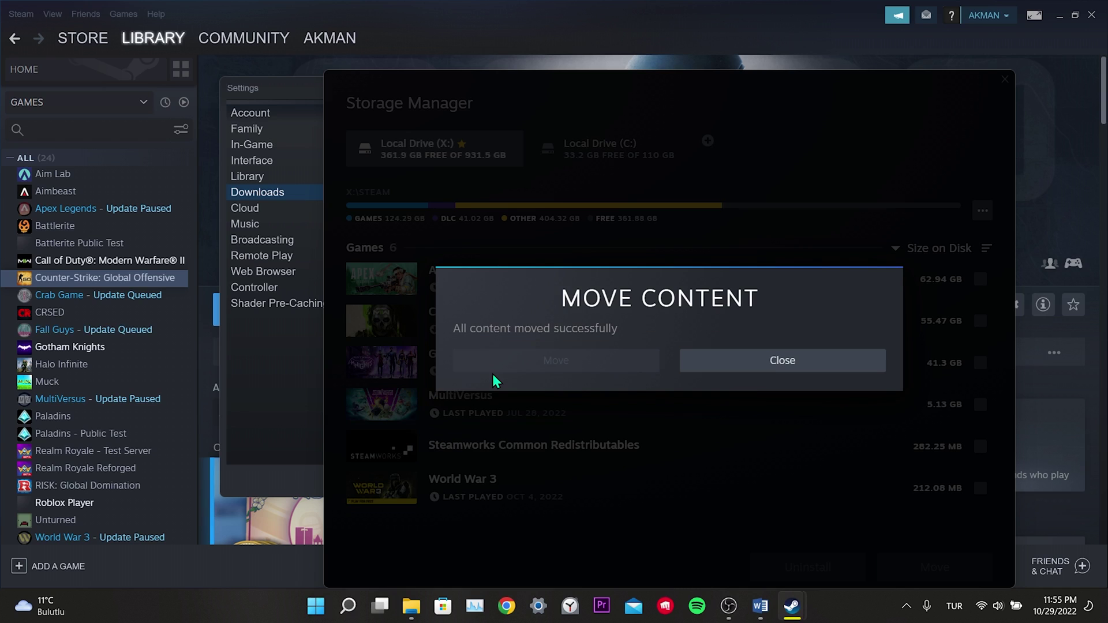
left_click(750, 366)
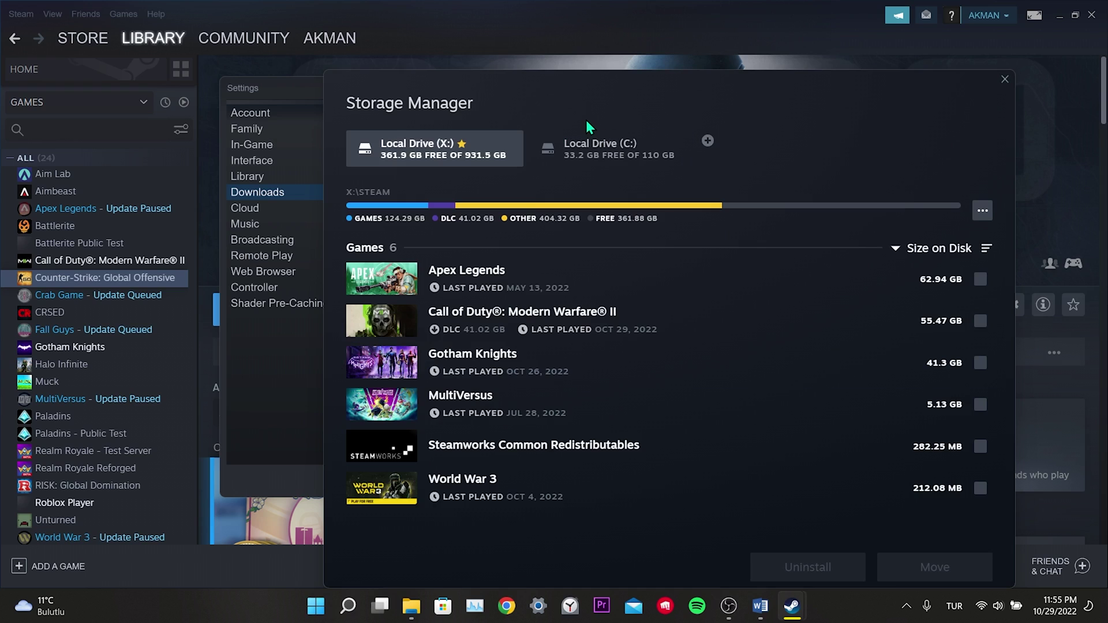
- Compare the C: and X: drive game lists to confirm Modern Warfare II stays on X:
left_click(589, 145)
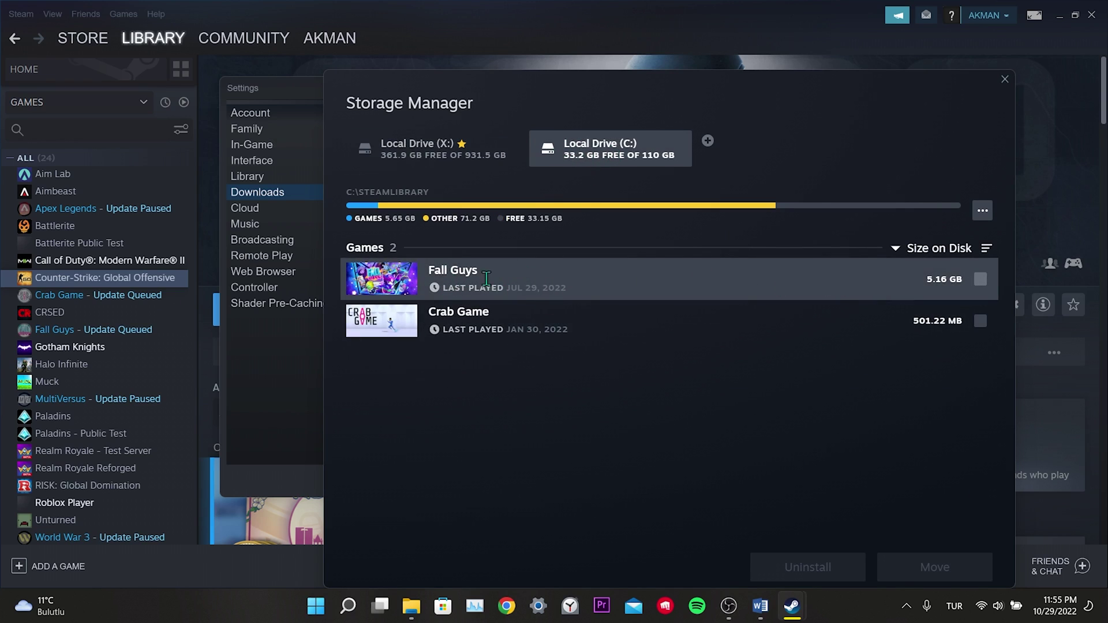
left_click(449, 155)
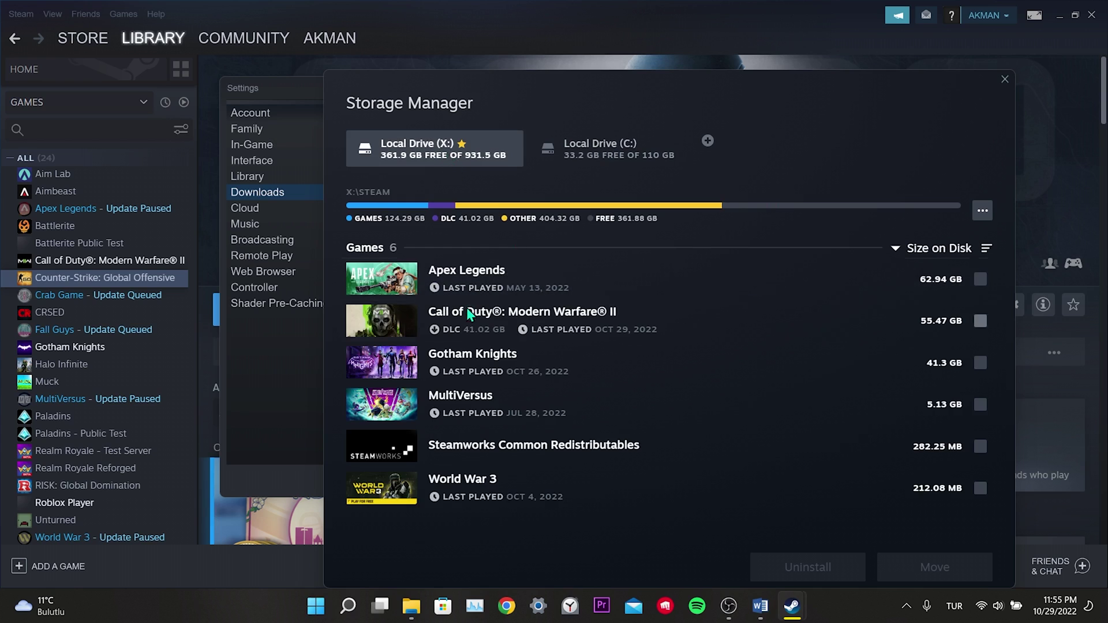
left_click(561, 151)
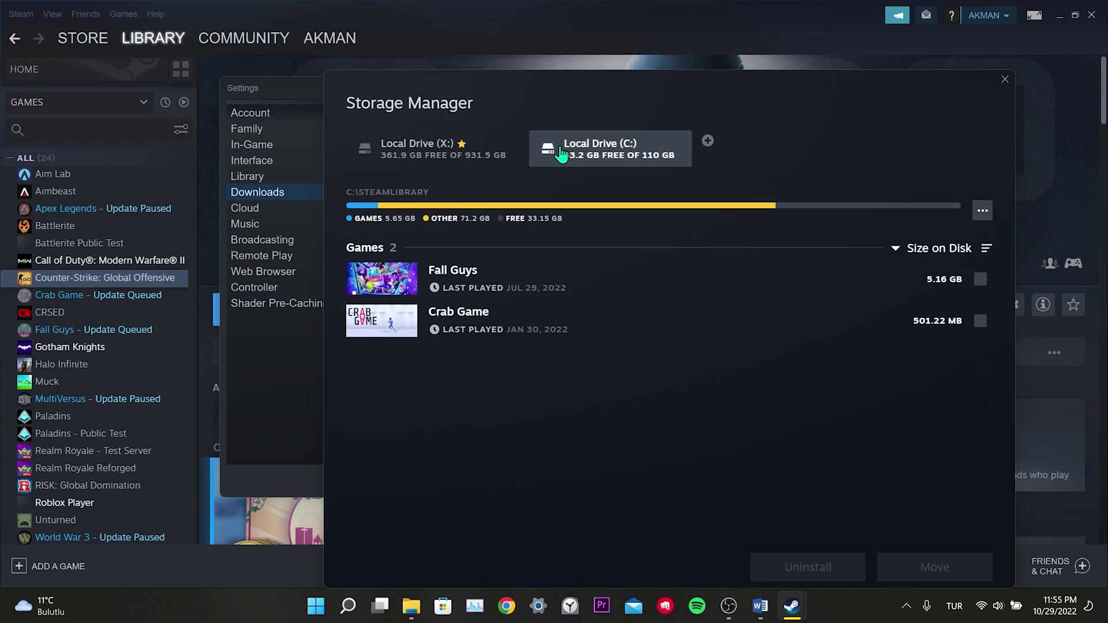
left_click(511, 159)
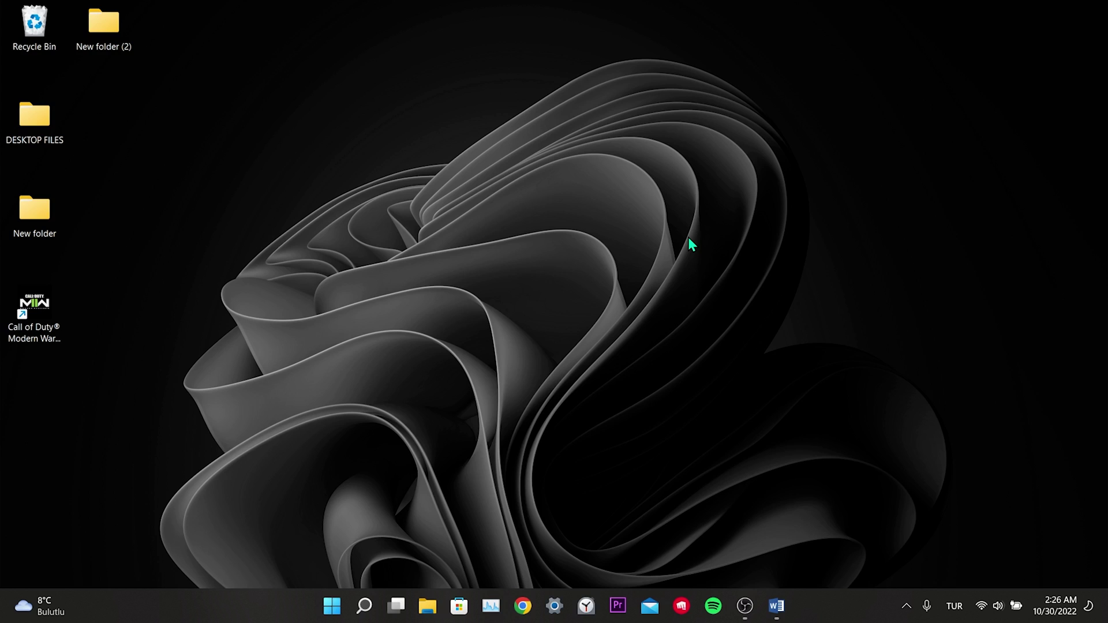
- Open Add or remove programs from Windows search
key("super+s")
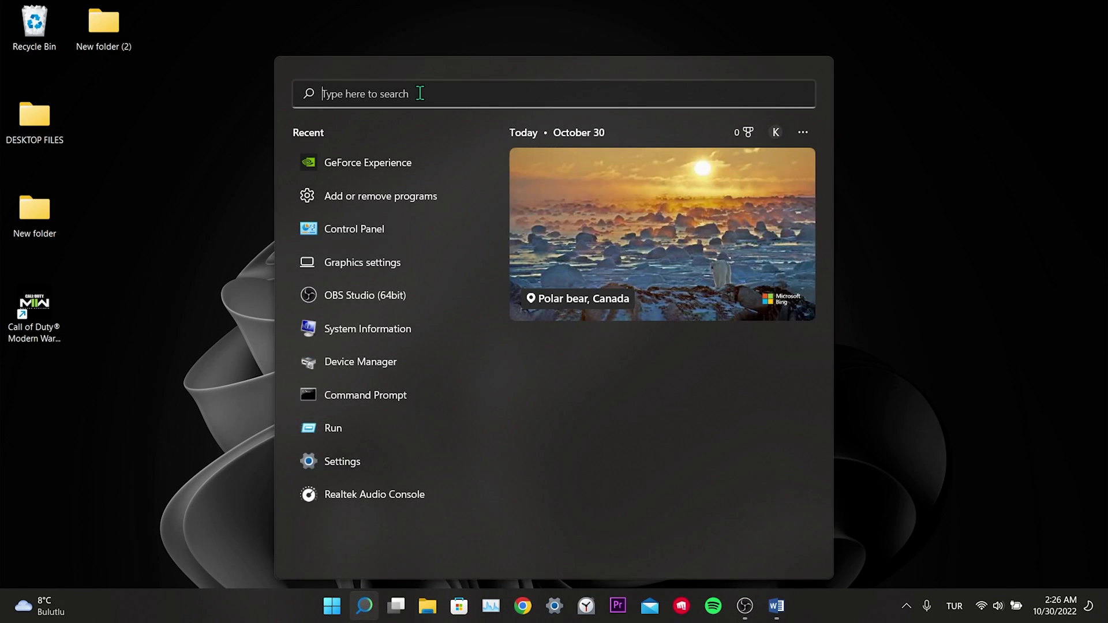
type("add")
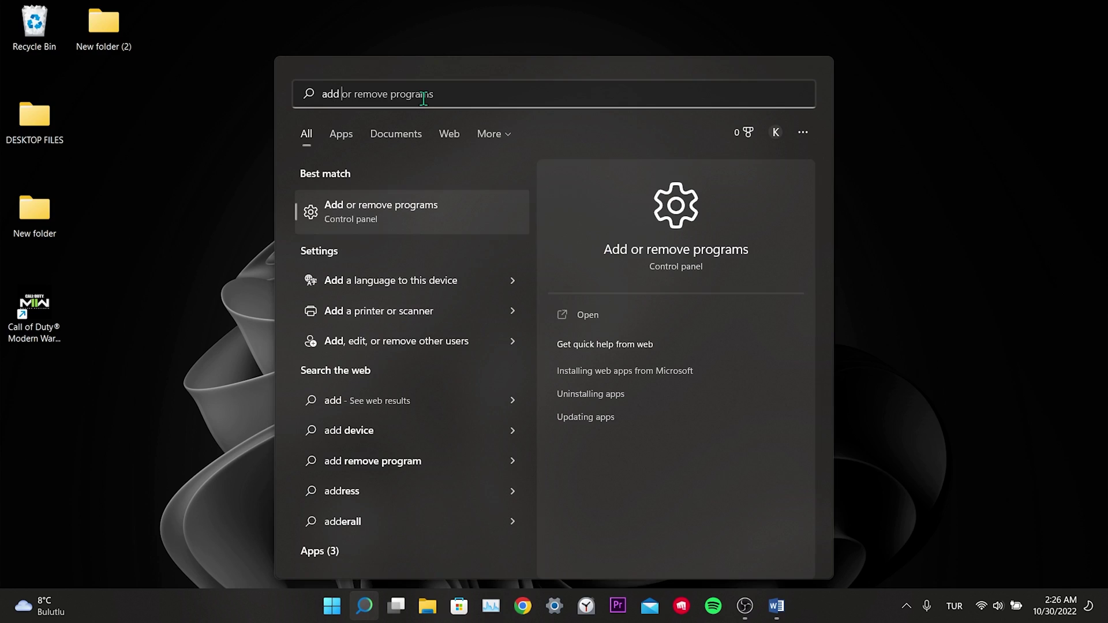
type(" or")
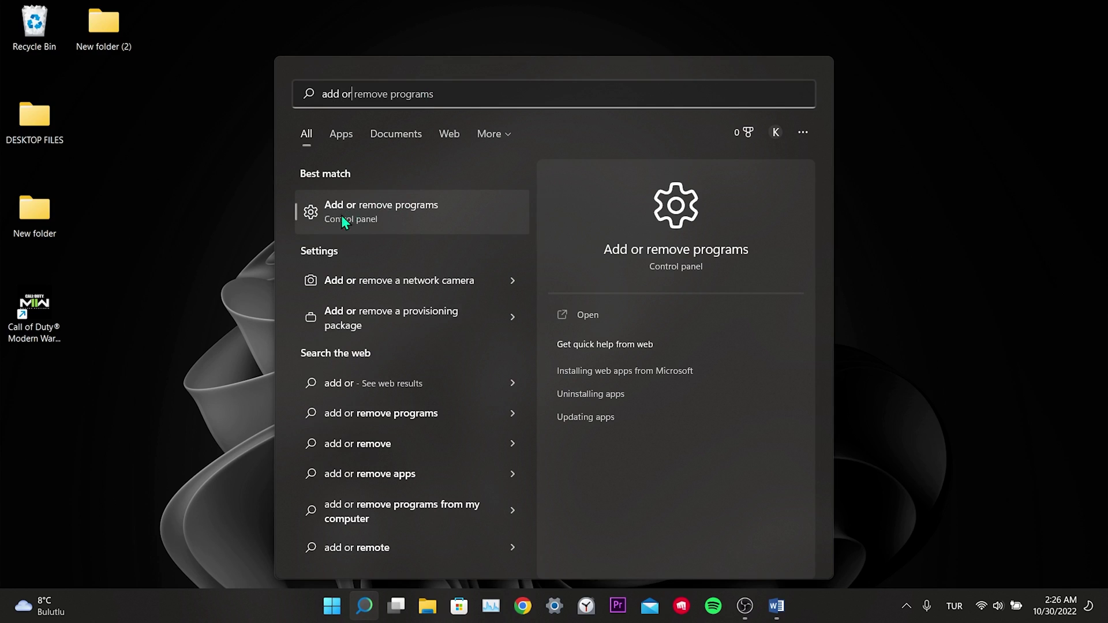
left_click(415, 210)
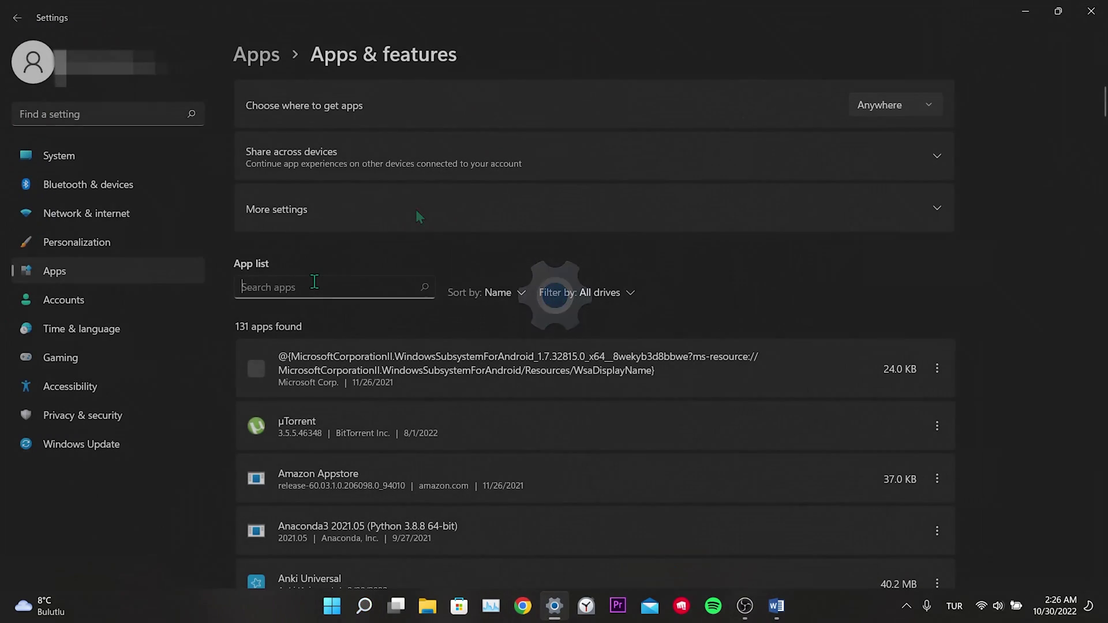
- Filter the app list for NVIDIA and uninstall NVIDIA Graphics Driver 522.25
type("nvida")
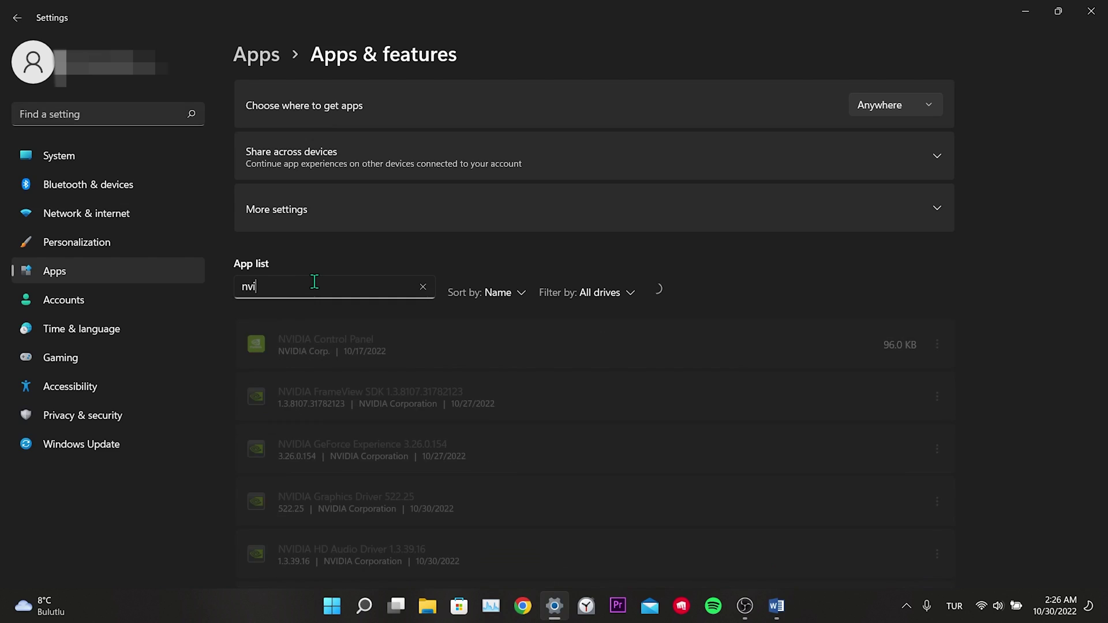
key("BackSpace")
key("BackSpace")
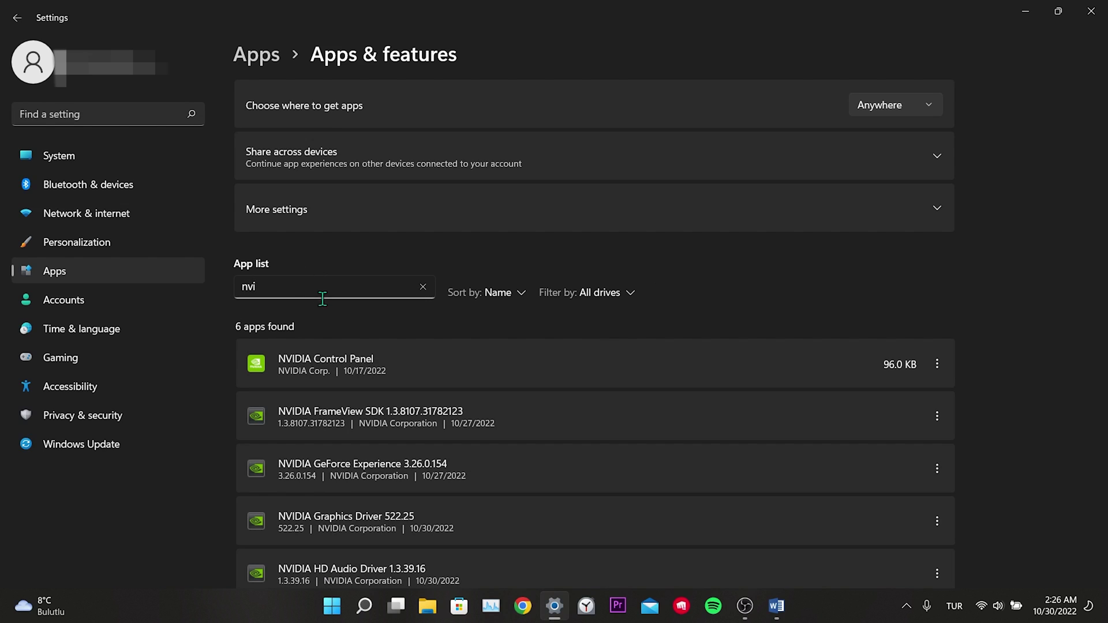
scroll(398, 301, "down", 2)
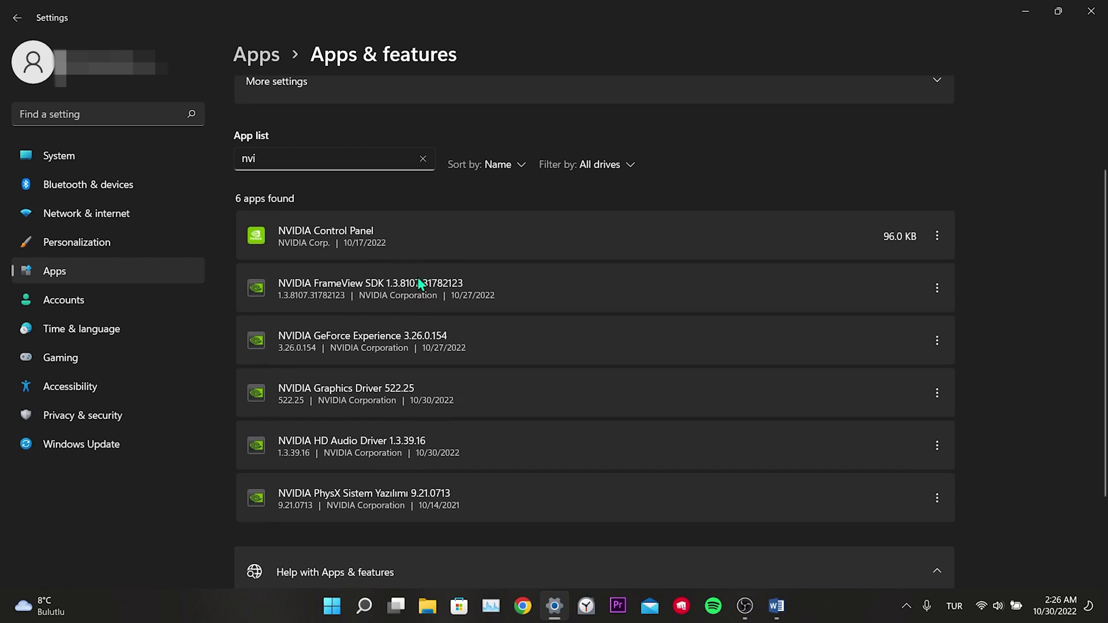
left_click(937, 394)
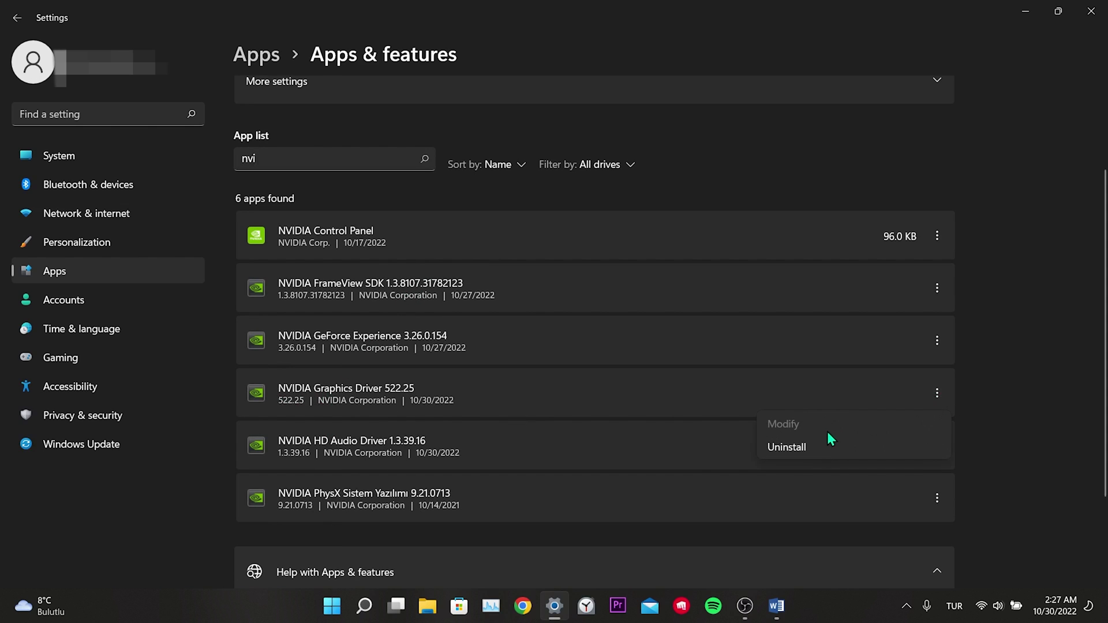
left_click(787, 448)
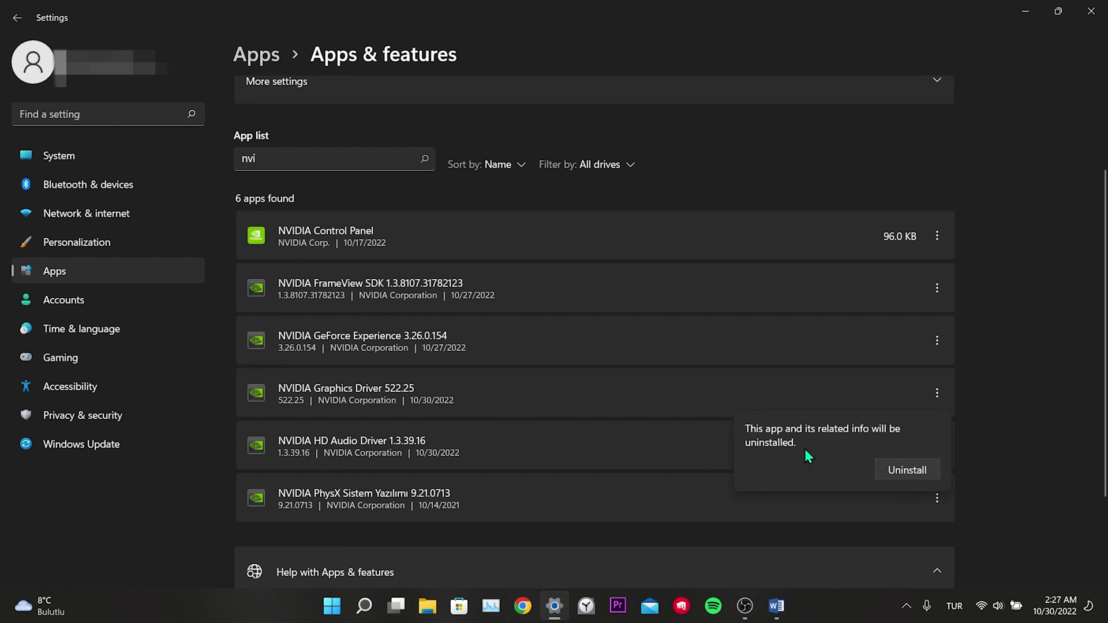
left_click(908, 469)
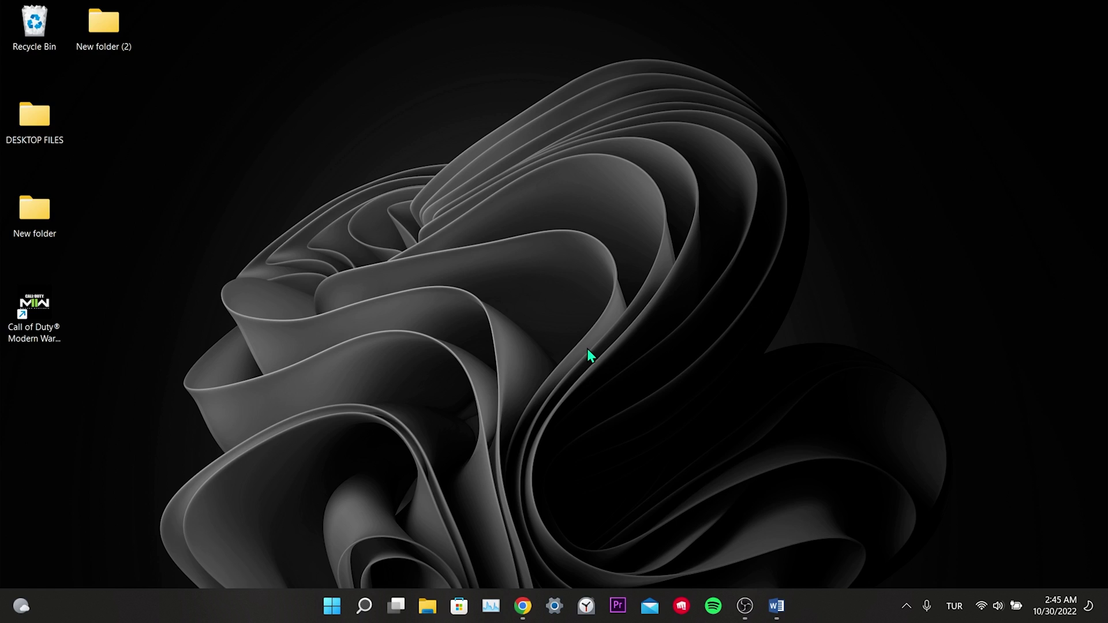
- Download the 522.25 driver installer from the NVIDIA page and save it to the Desktop
left_click(530, 600)
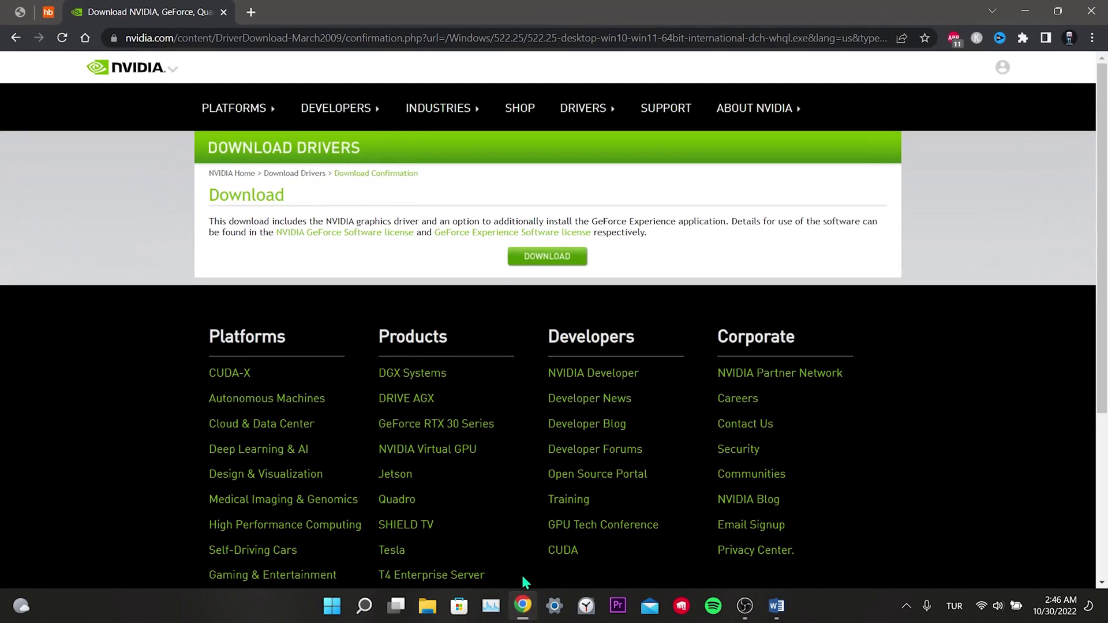
left_click(568, 259)
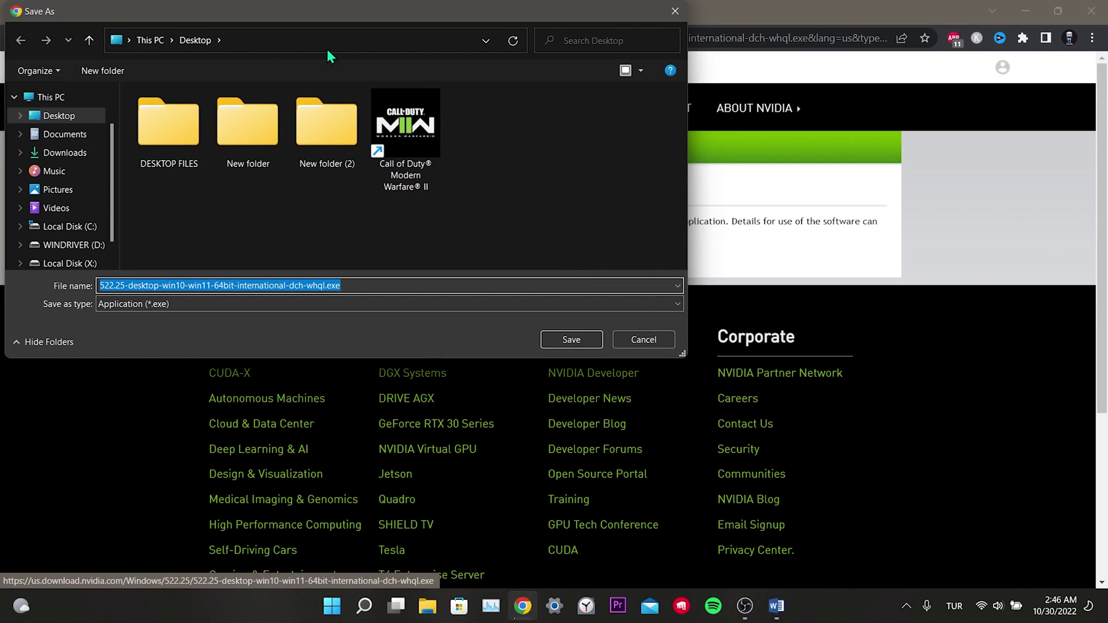
key("Return")
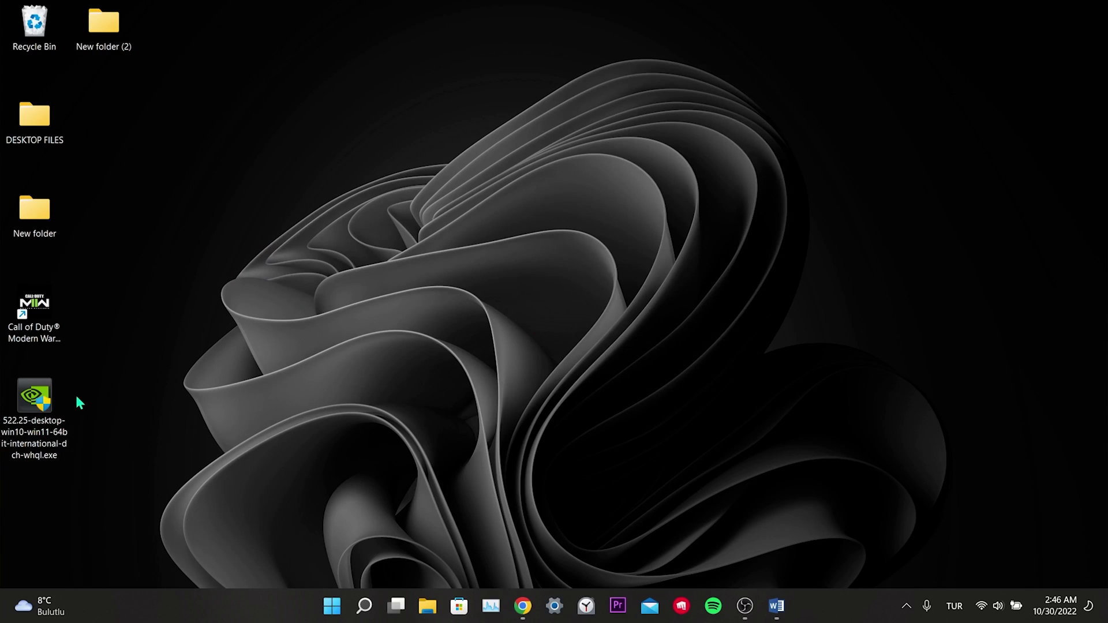
- Run the 522.25 driver installer, keep the default extraction folder, and accept the license agreement
double_click(28, 393)
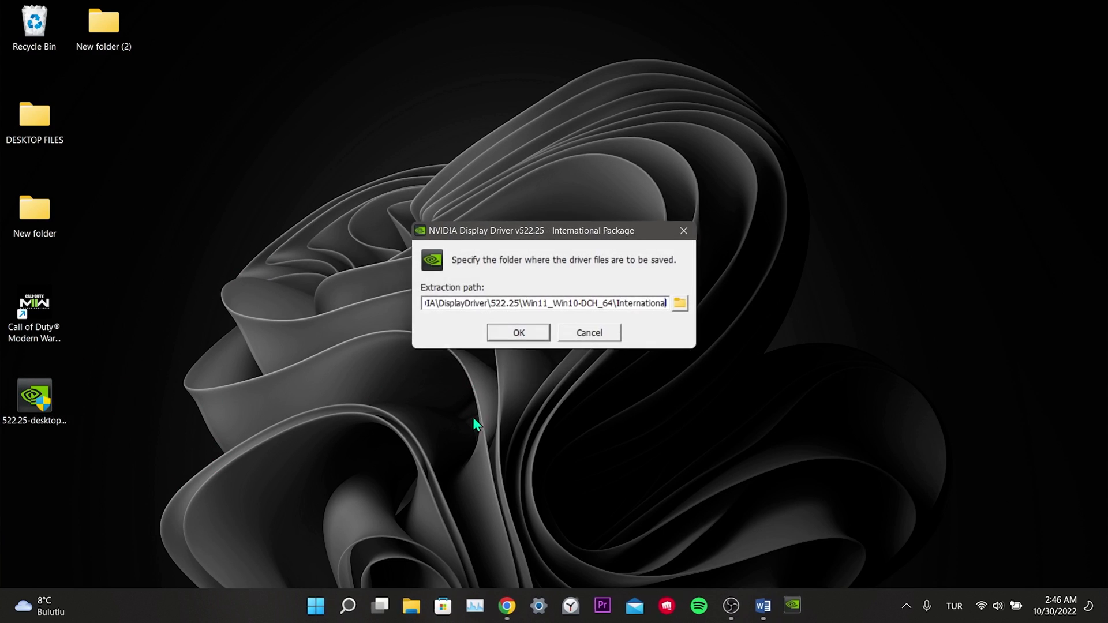
left_click(504, 336)
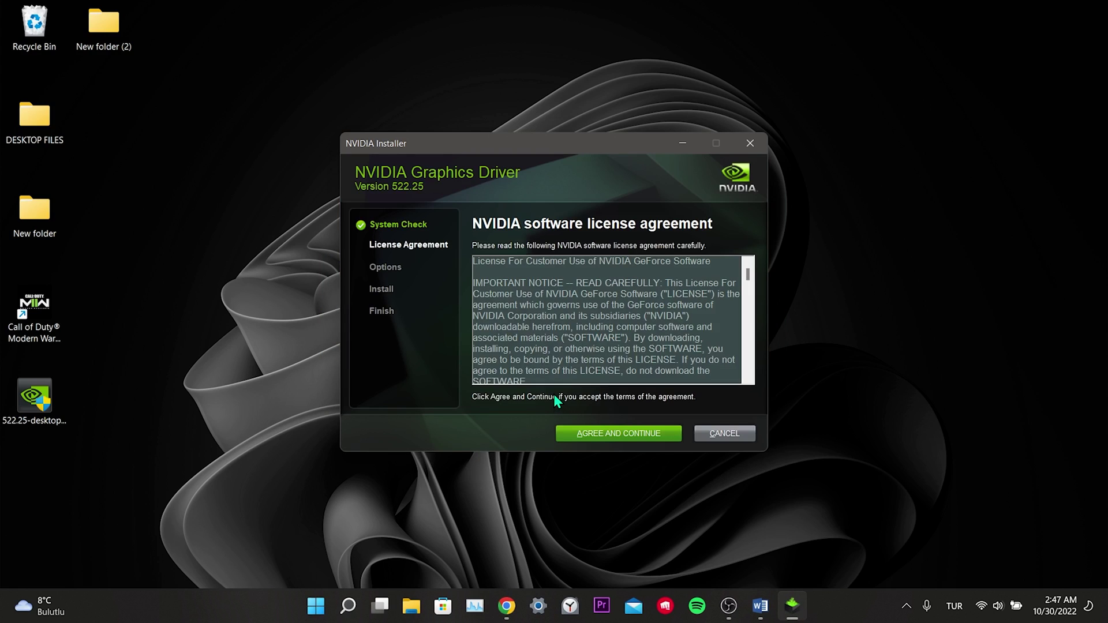
left_click(593, 437)
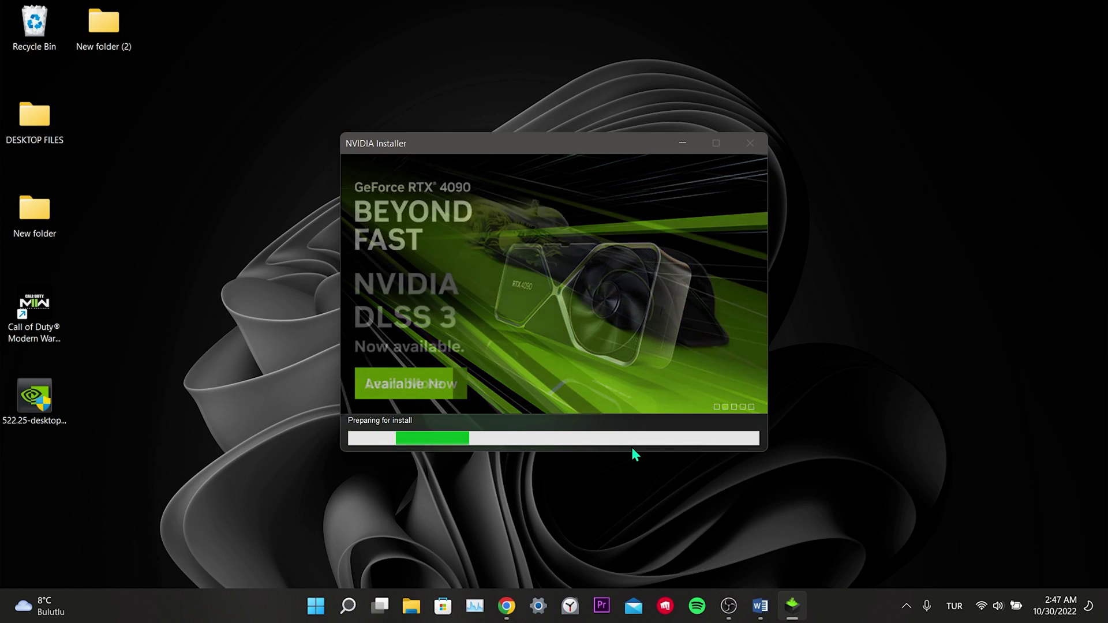
left_click(907, 610)
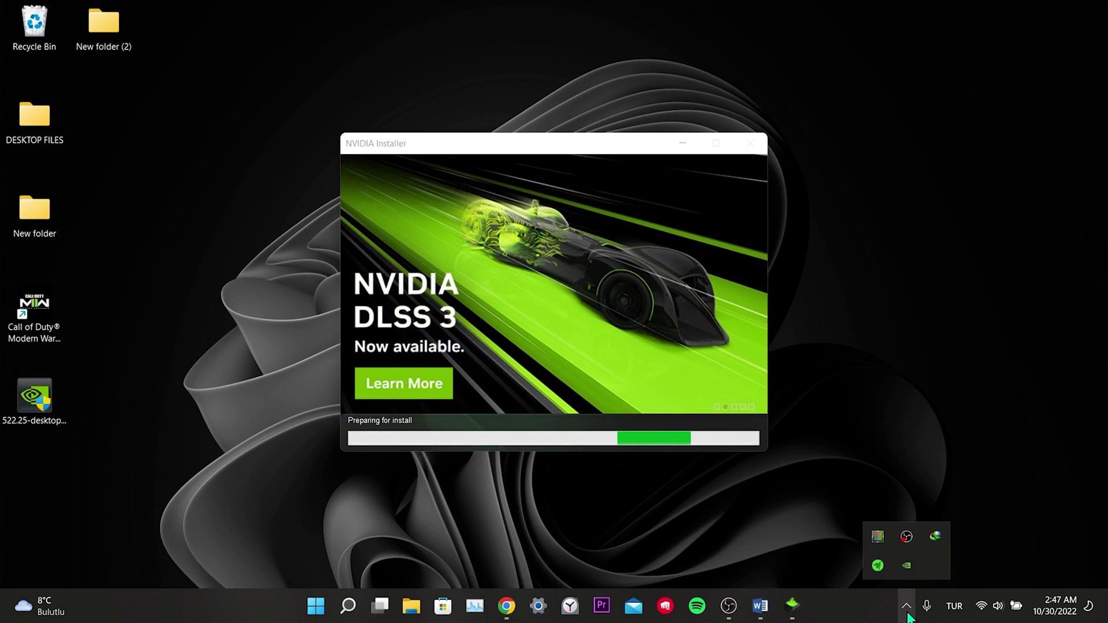
left_click(907, 613)
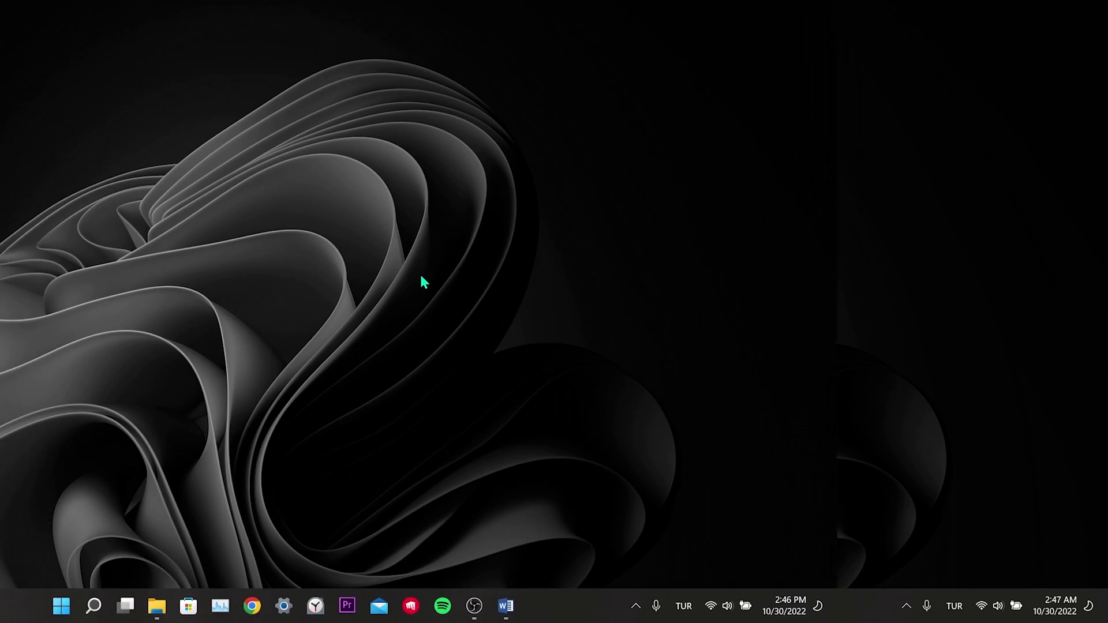